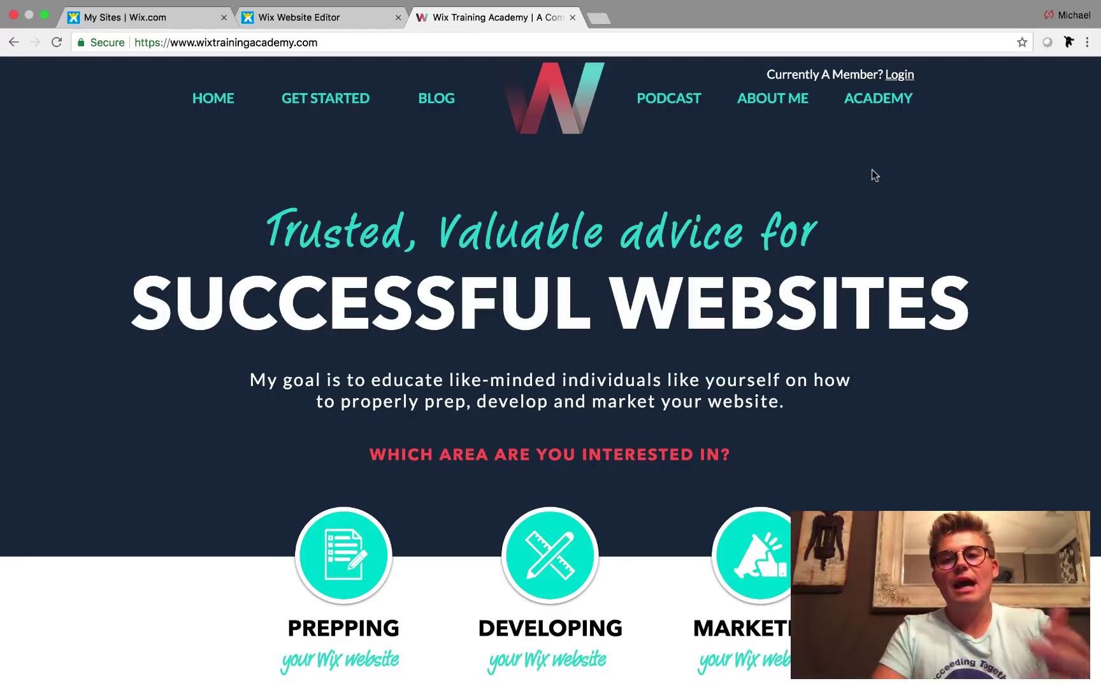
- Go into the Wix Training Academy member area and open the Code Snippets library
click(883, 107)
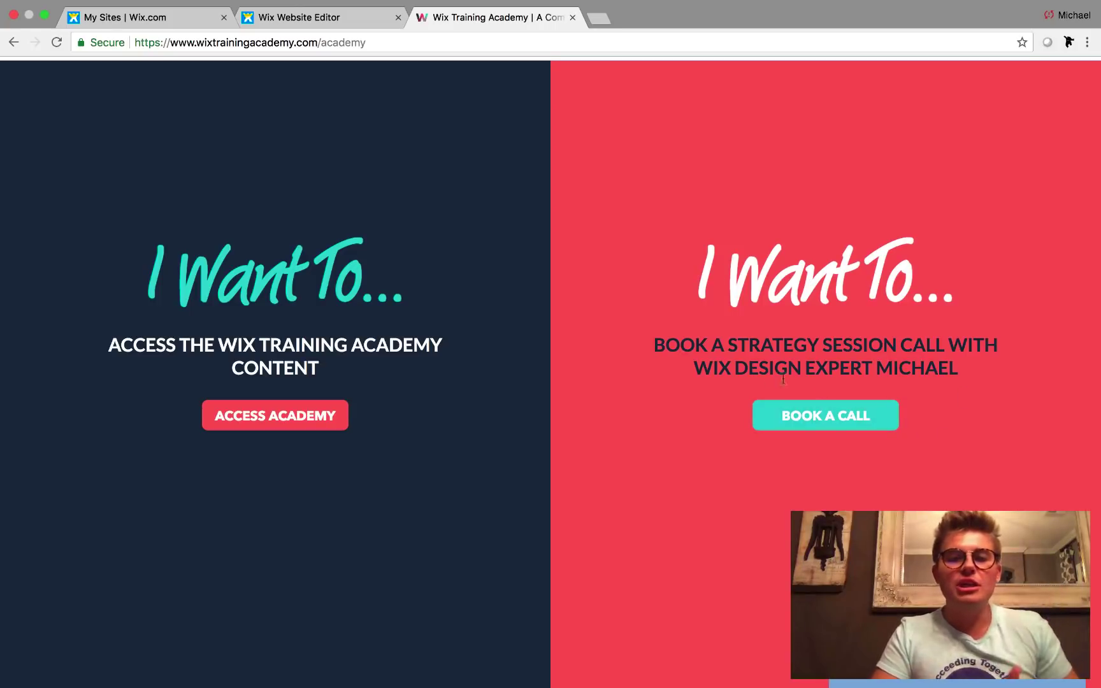
click(290, 428)
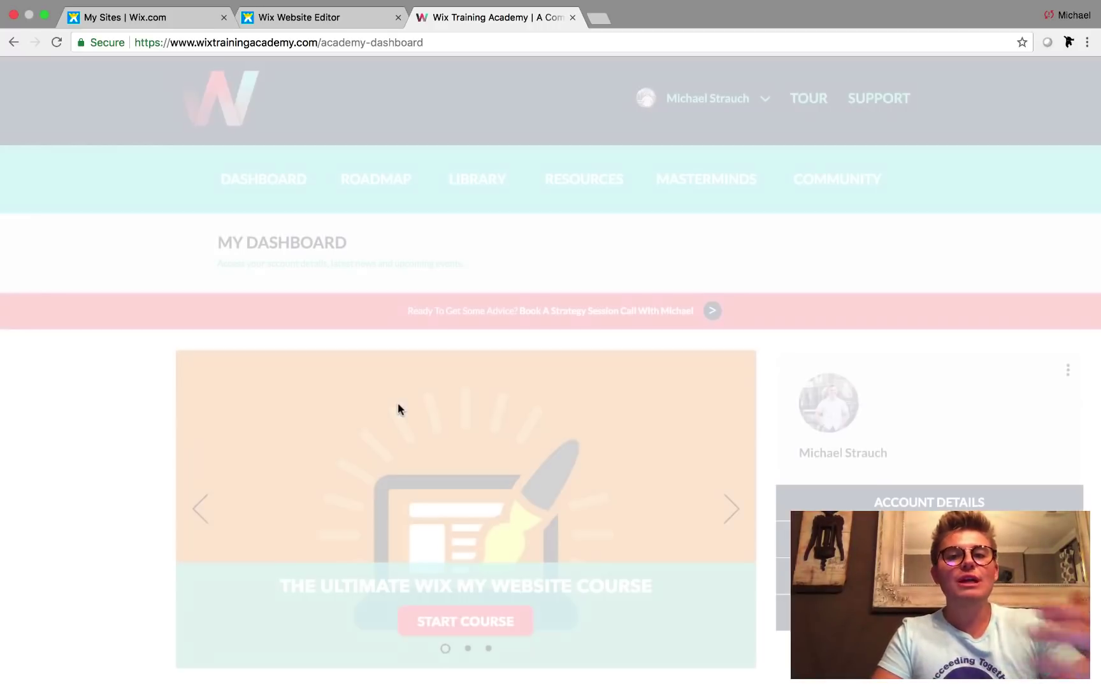
scroll(121, 402, down, 1)
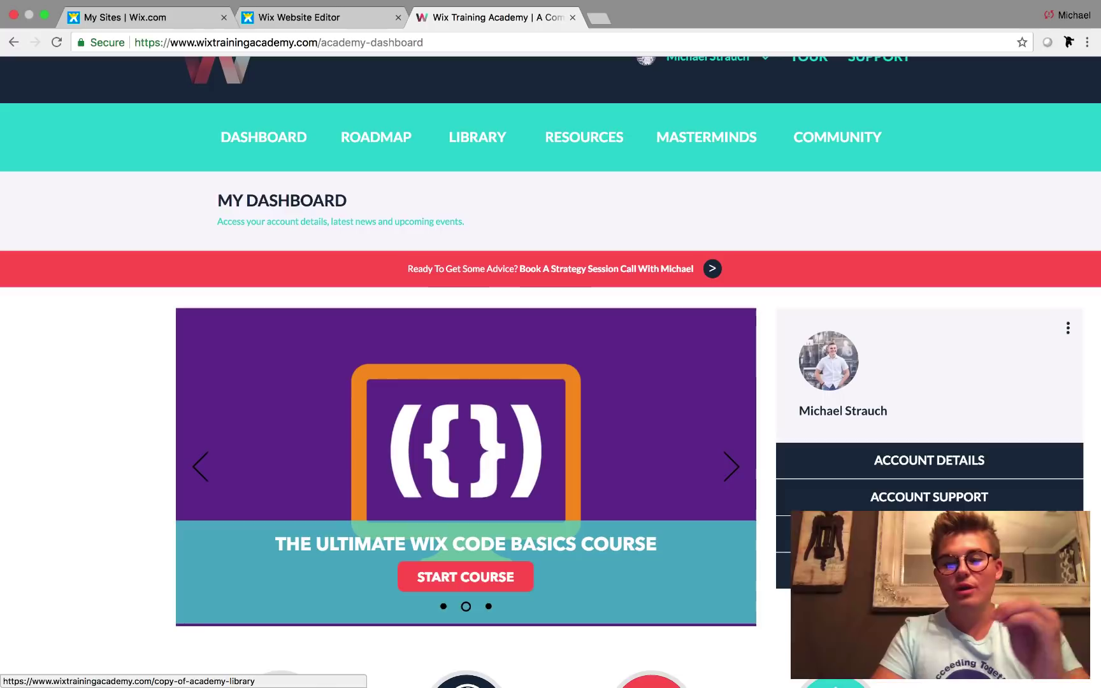
click(803, 534)
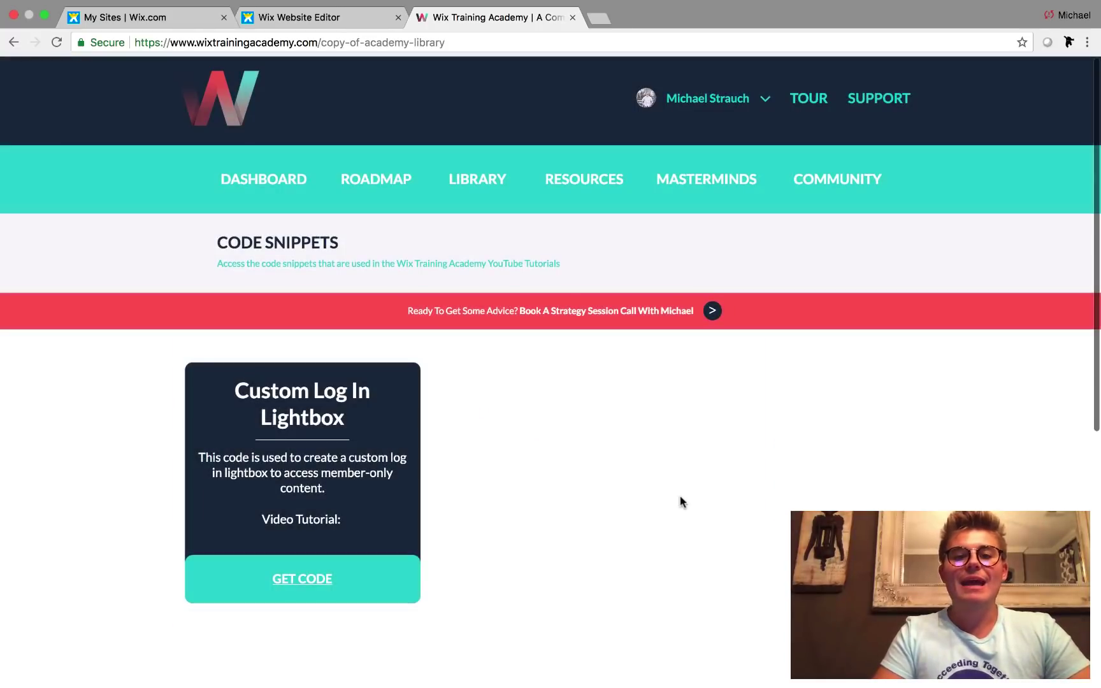
- Reveal and select the Custom Log In lightbox code, then close the code panel
scroll(583, 528, down, 1)
scroll(353, 535, down, 1)
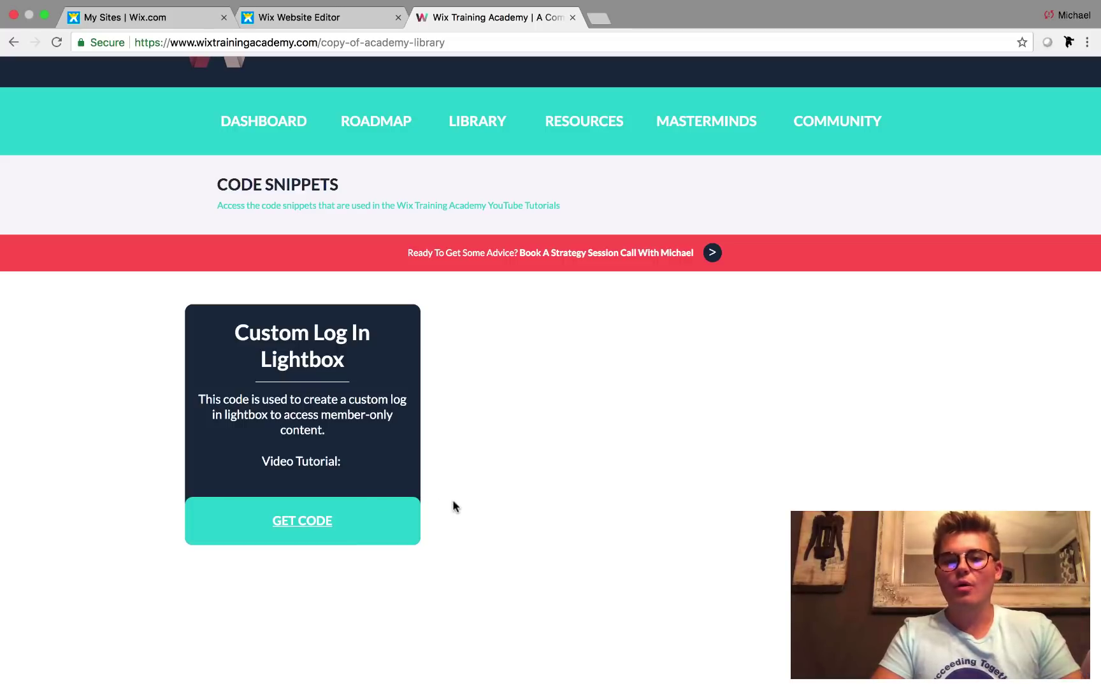
click(315, 522)
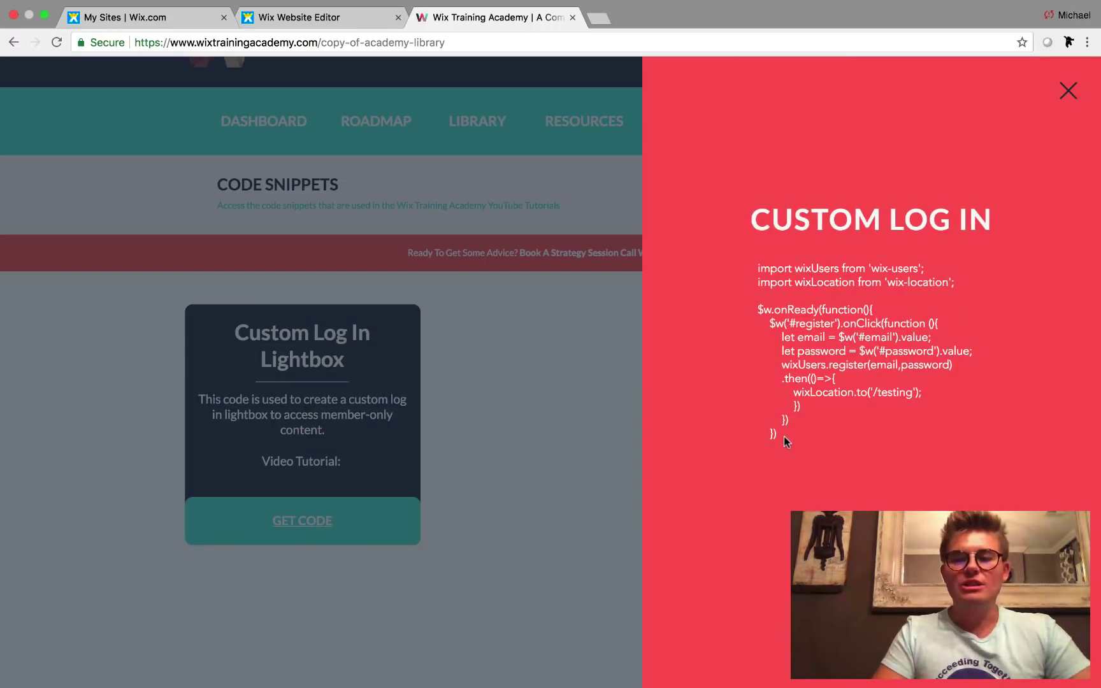
drag(779, 436, 757, 268)
click(992, 495)
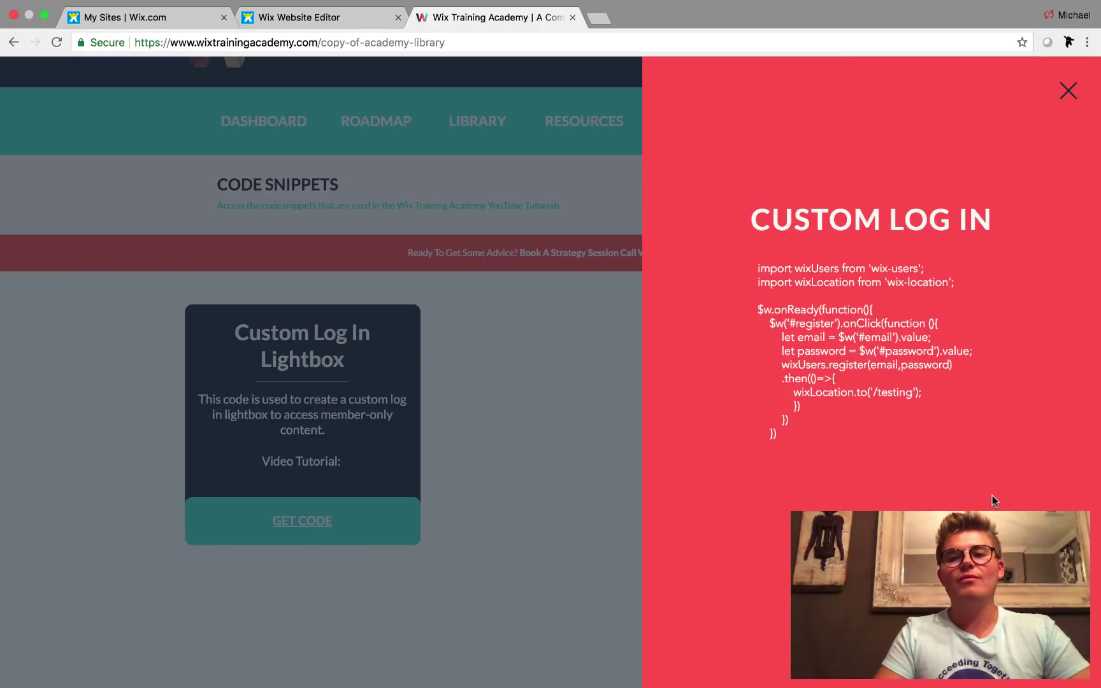
click(1067, 91)
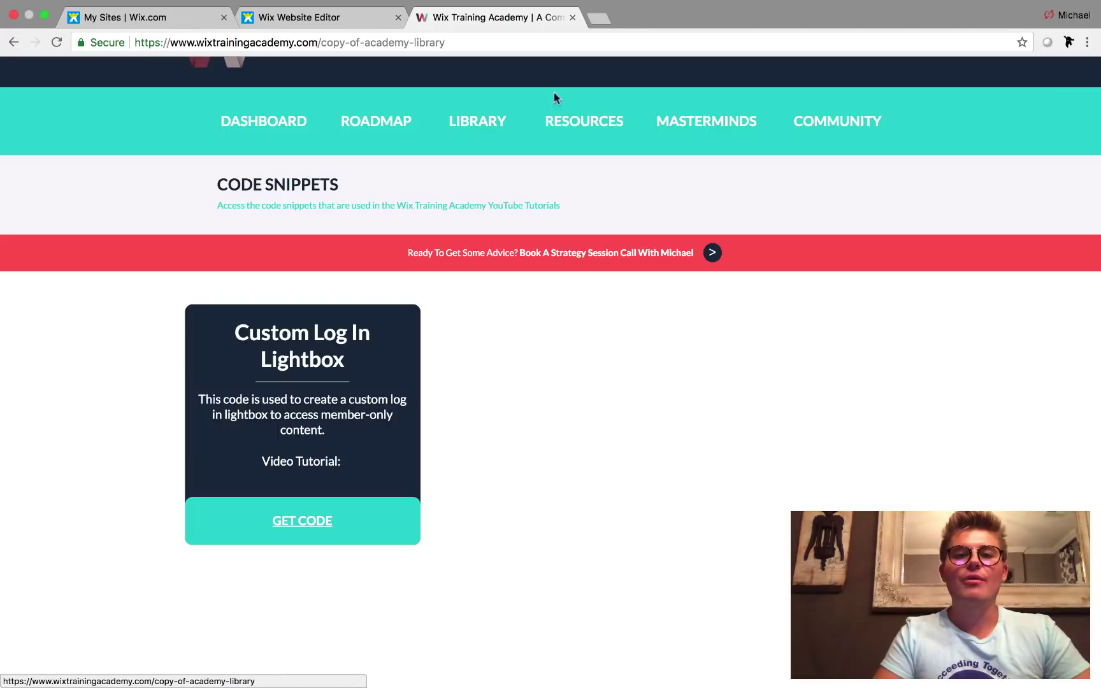
click(295, 19)
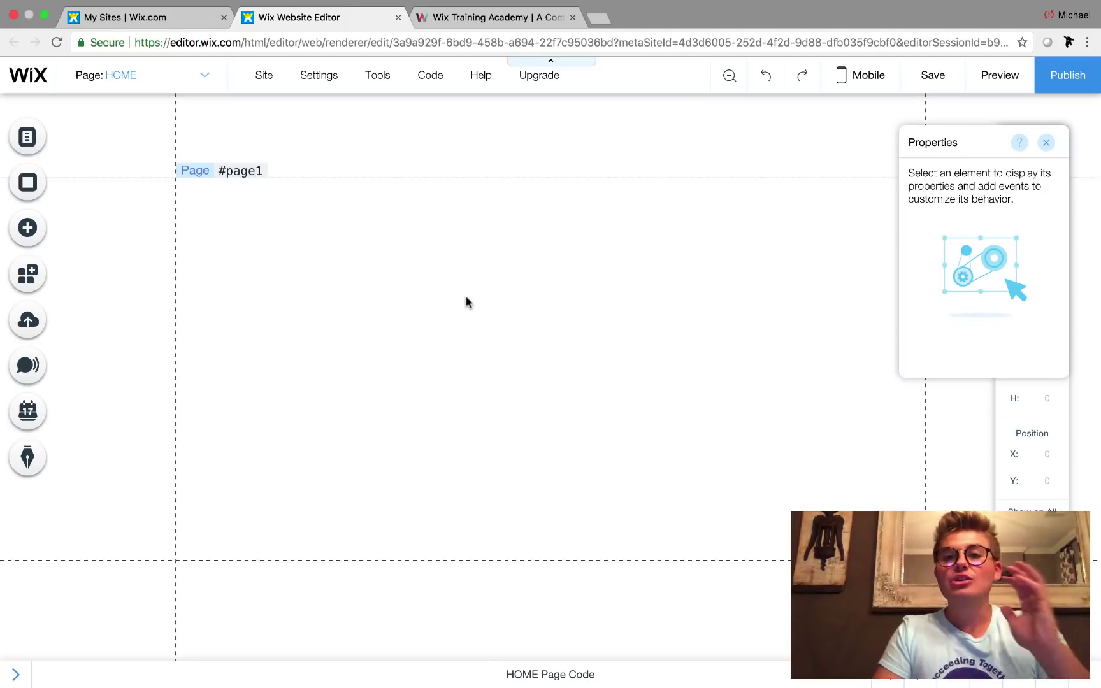
- Set the Testing page's permissions to Members Only
click(27, 137)
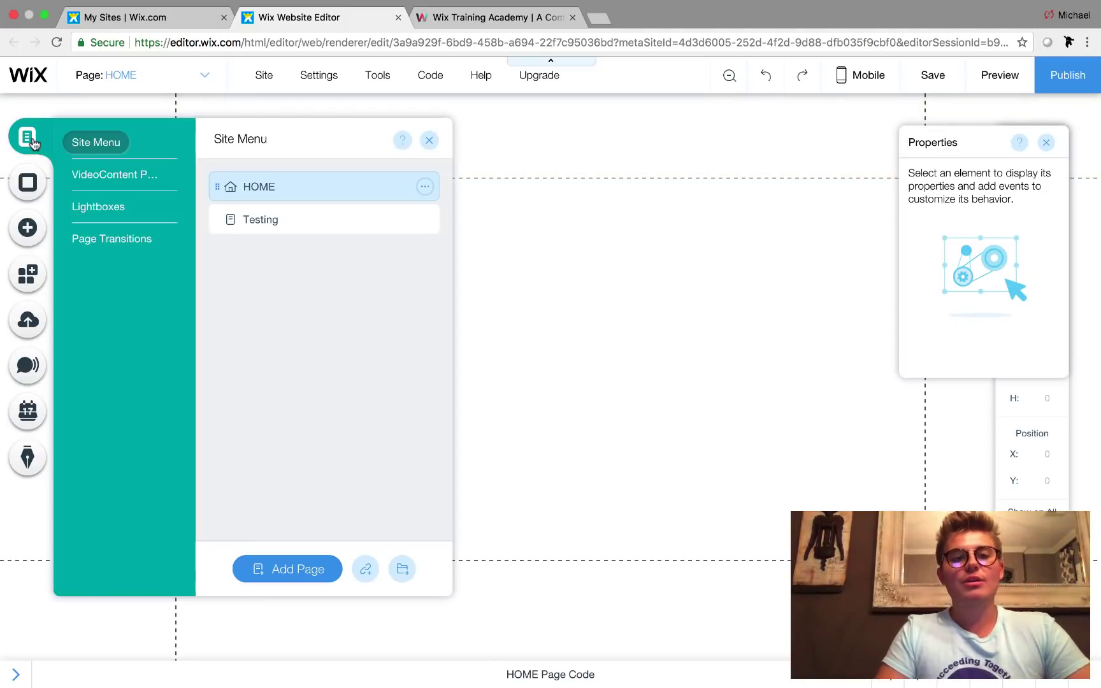
click(424, 221)
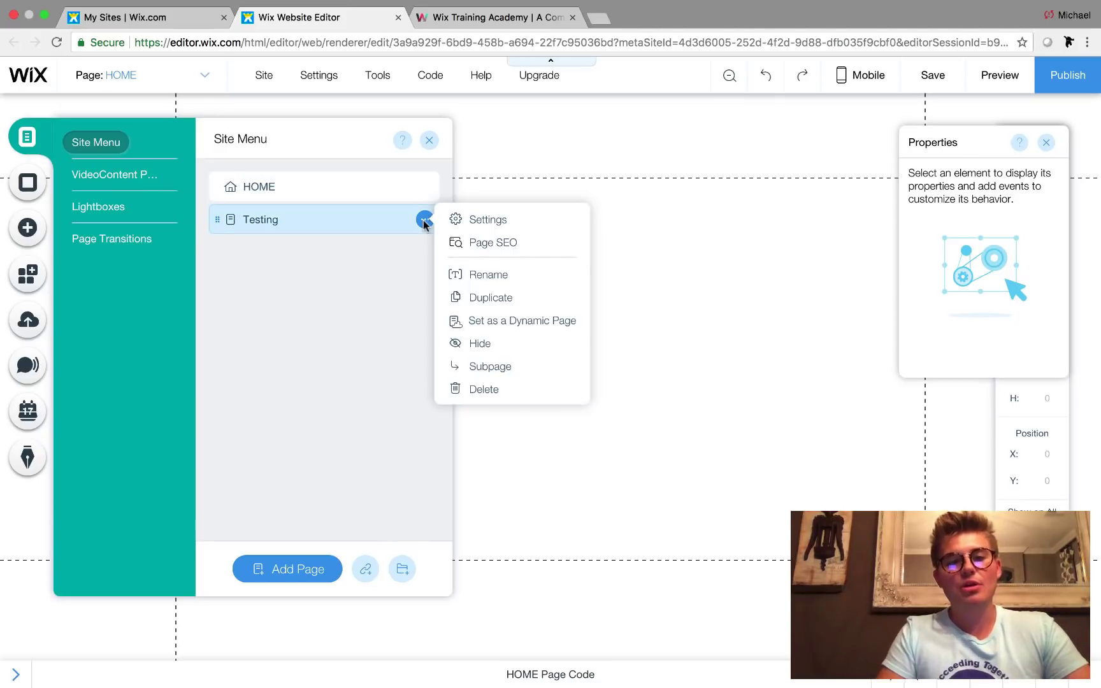
click(500, 220)
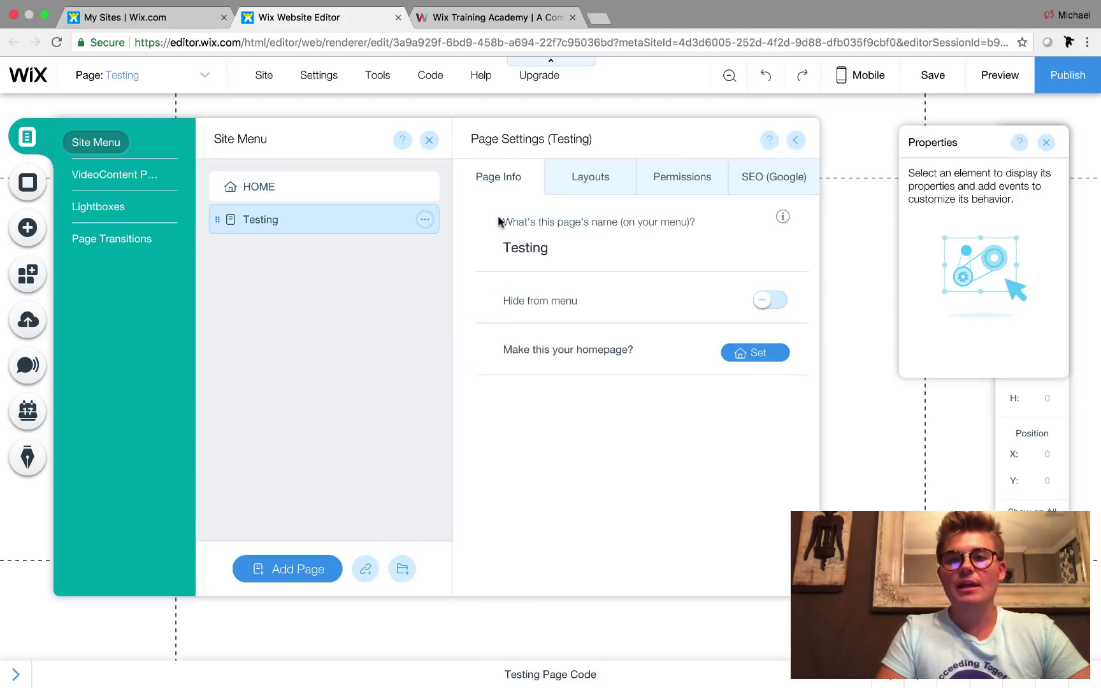
click(694, 187)
click(760, 297)
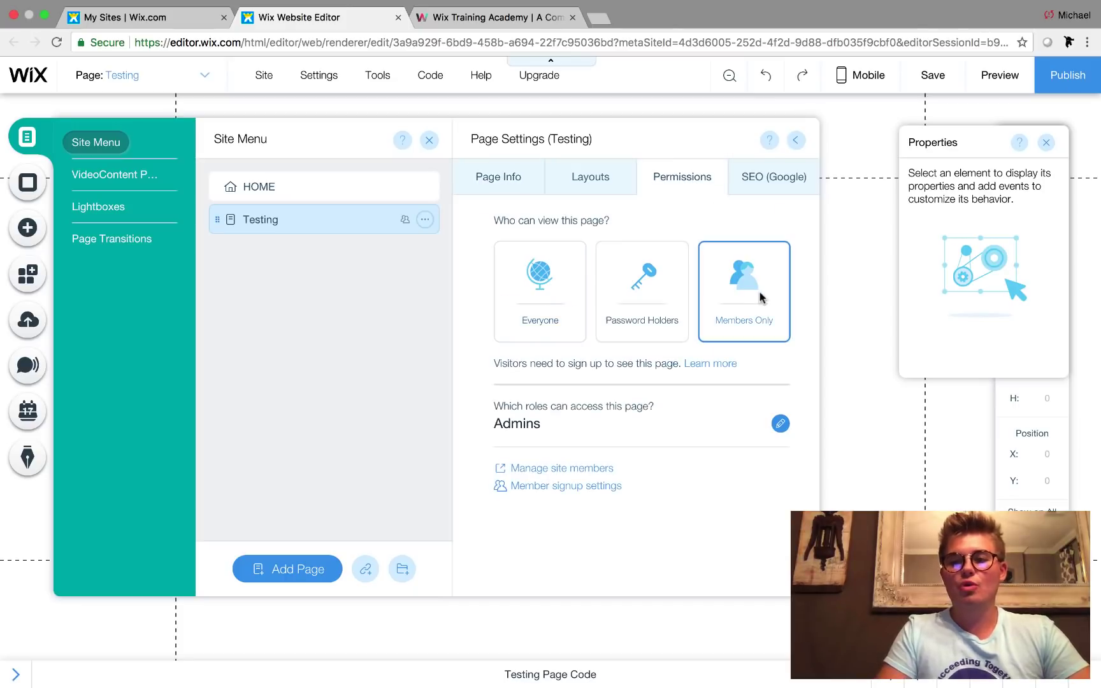
- Keep member signup open to Everyone in the signup settings
click(581, 491)
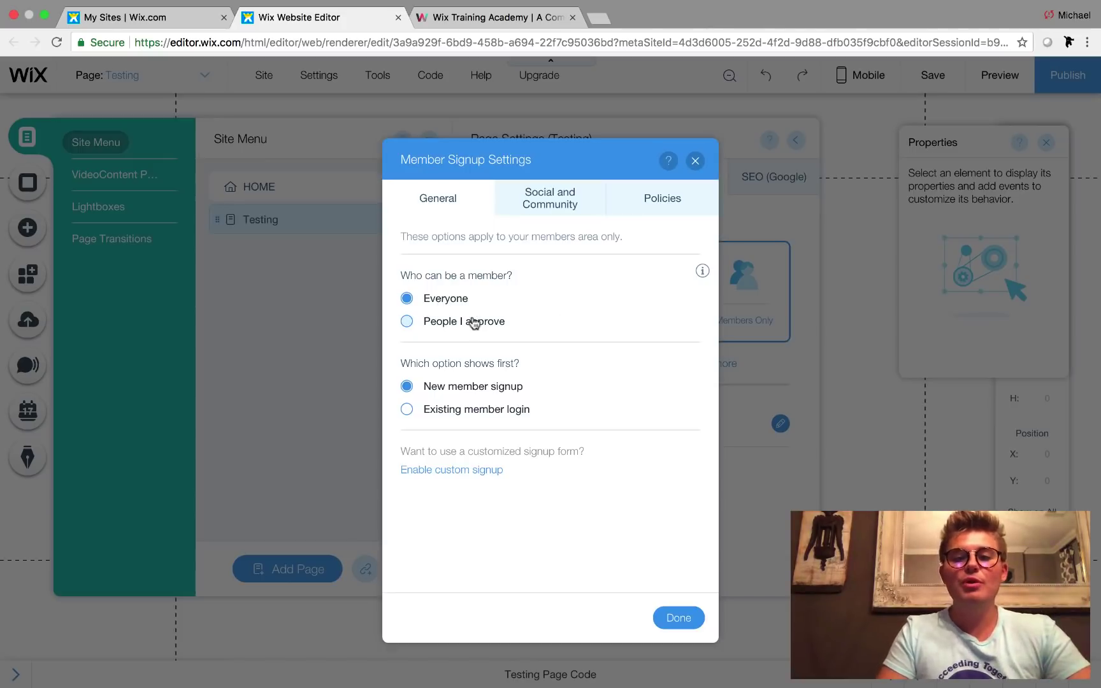
click(472, 322)
click(441, 298)
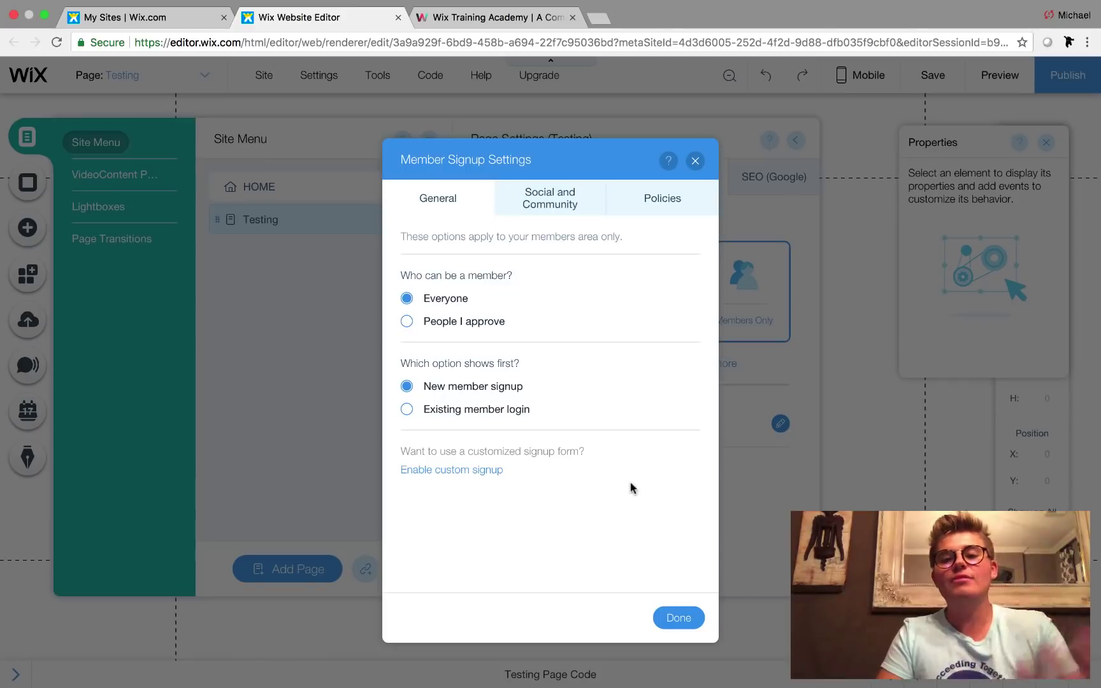
click(694, 618)
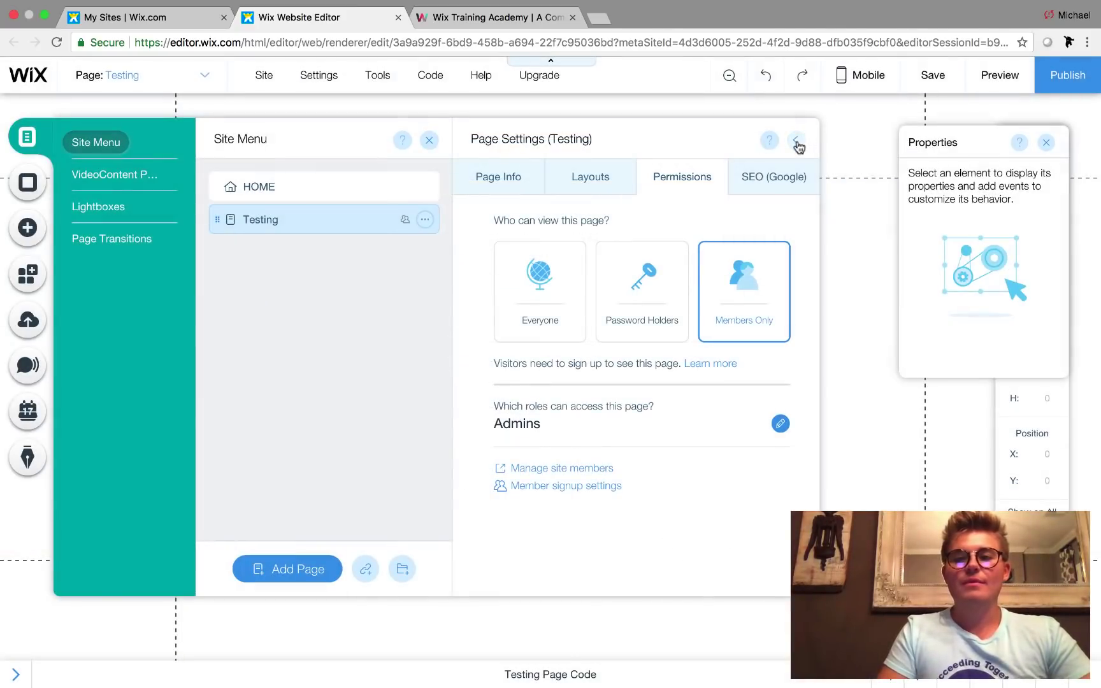
- Close the page settings and switch to editing the Testing page
click(796, 140)
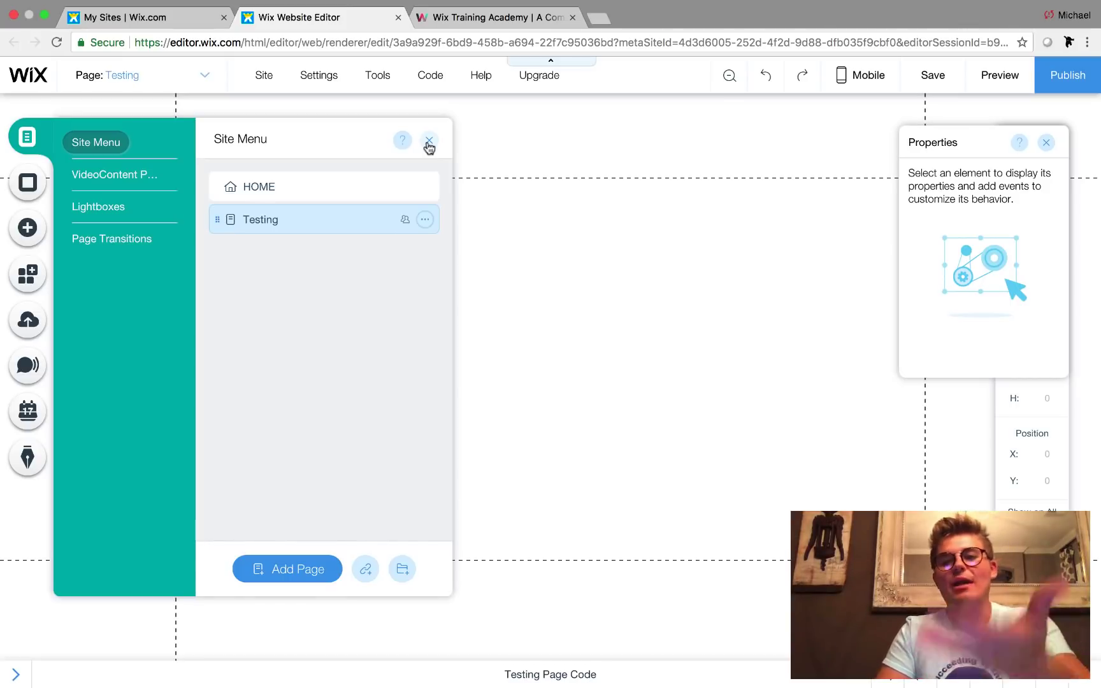
click(355, 181)
click(334, 217)
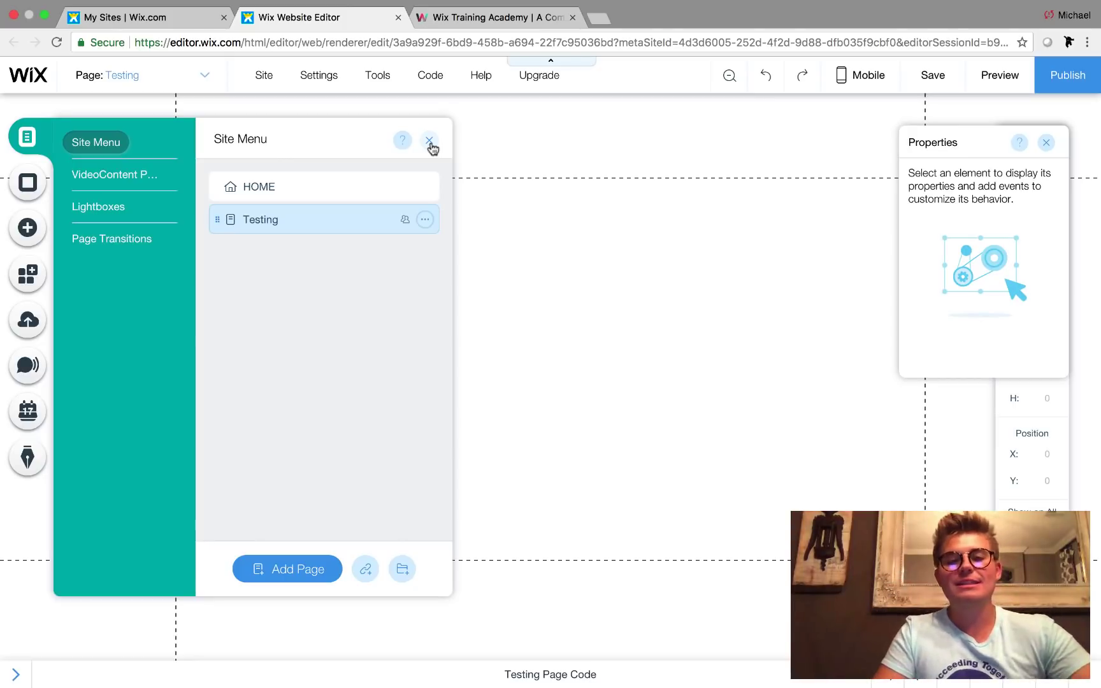
- Add a plain dark classic strip to the Testing page
click(430, 142)
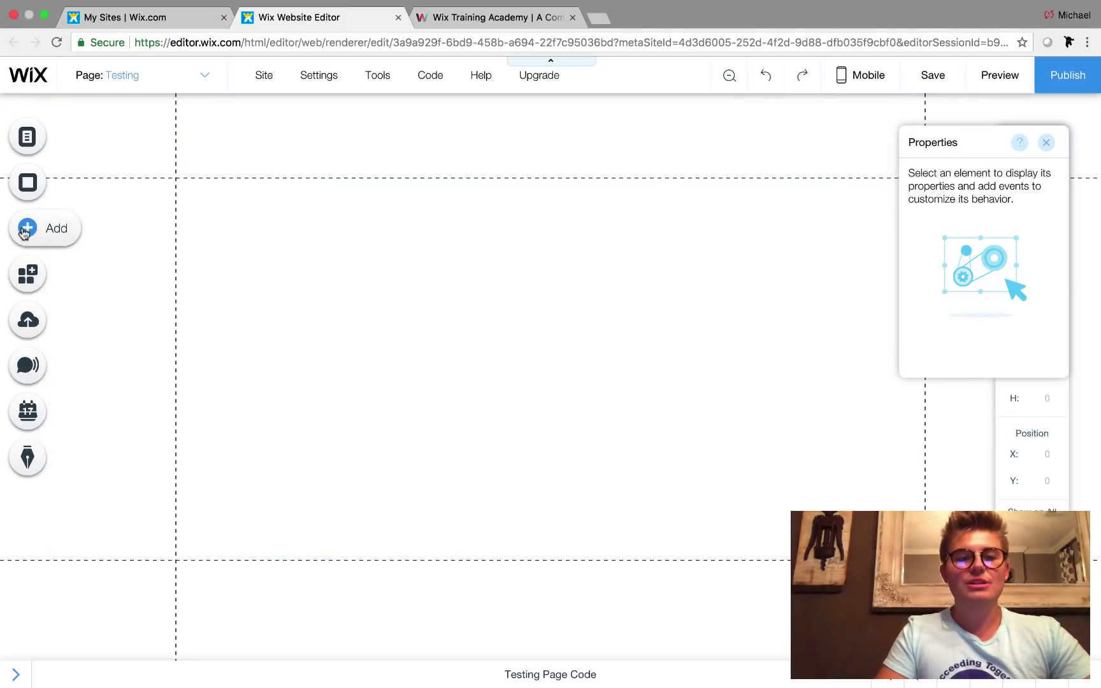
click(26, 230)
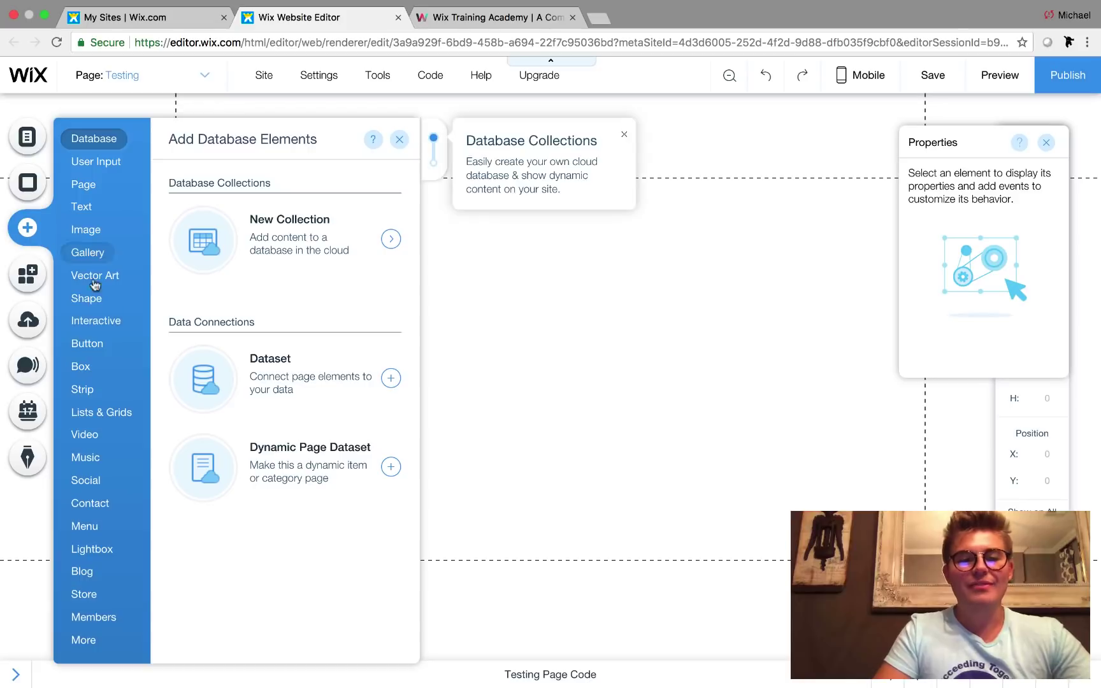
click(84, 390)
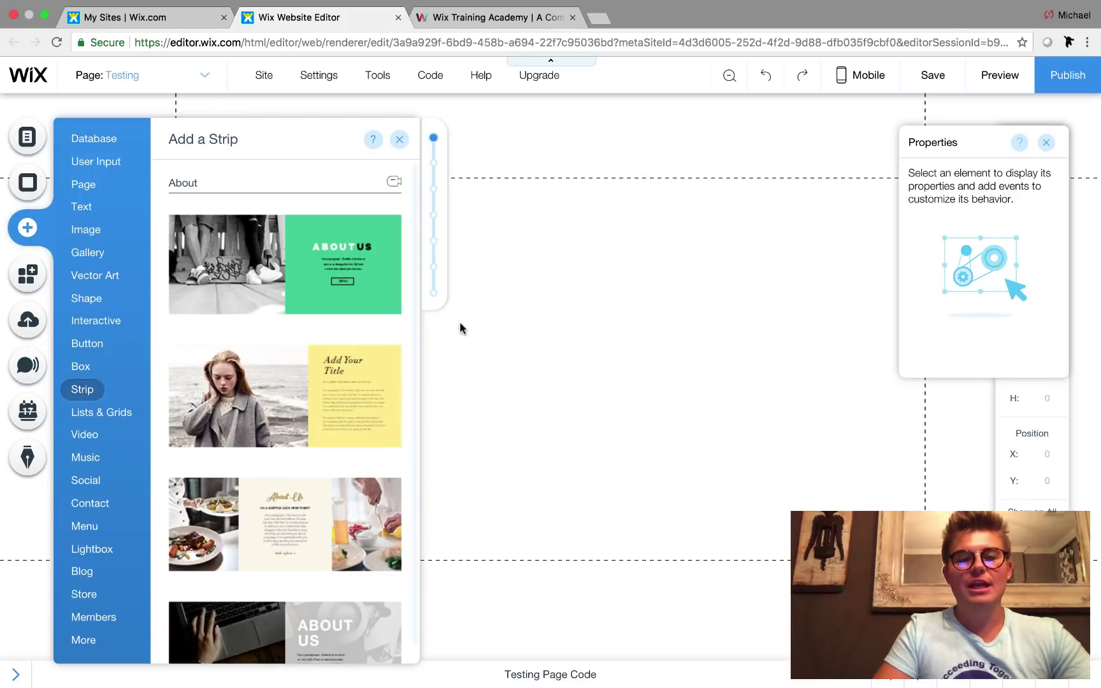
click(433, 295)
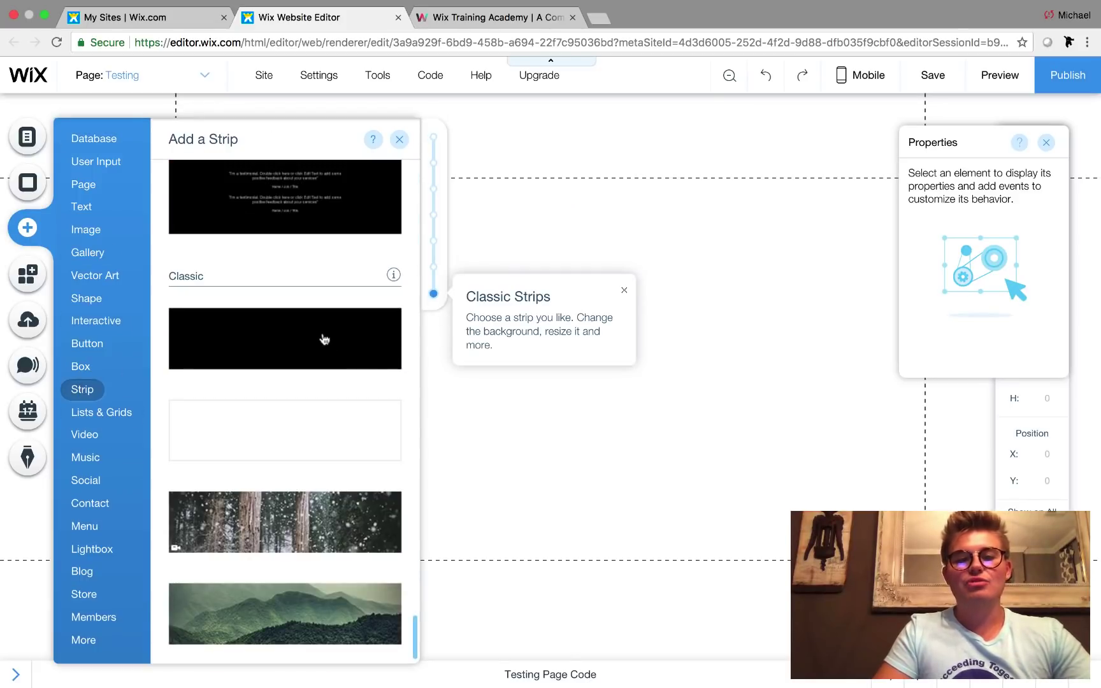
click(321, 339)
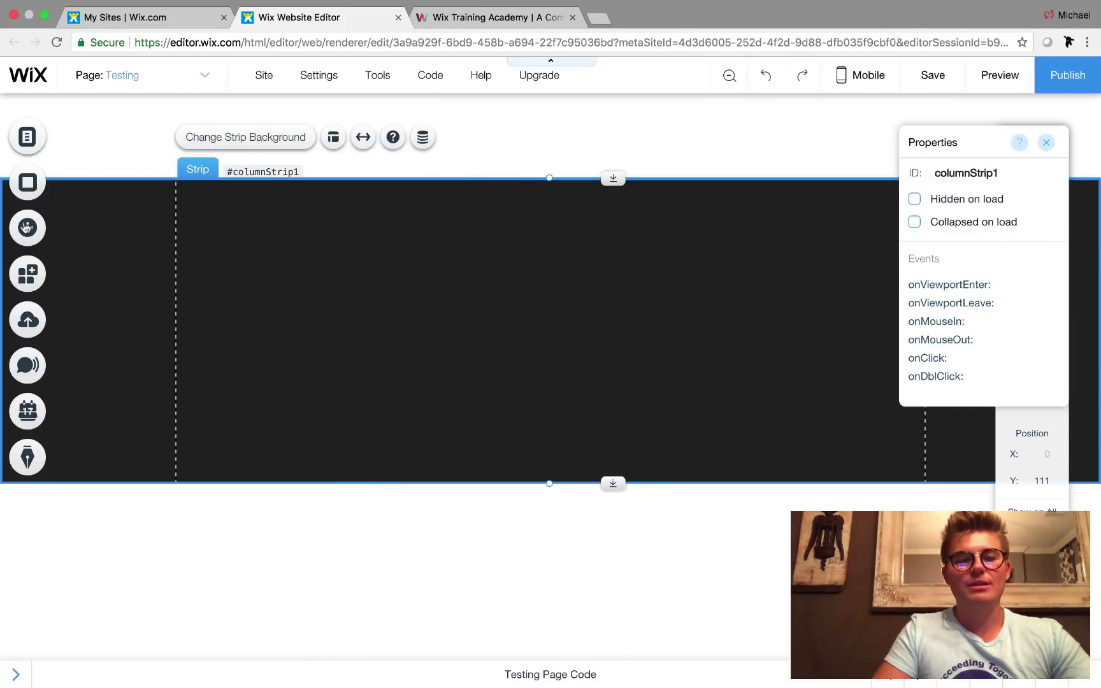
- Add an all-caps title into the strip and widen it across the strip
click(23, 226)
click(86, 210)
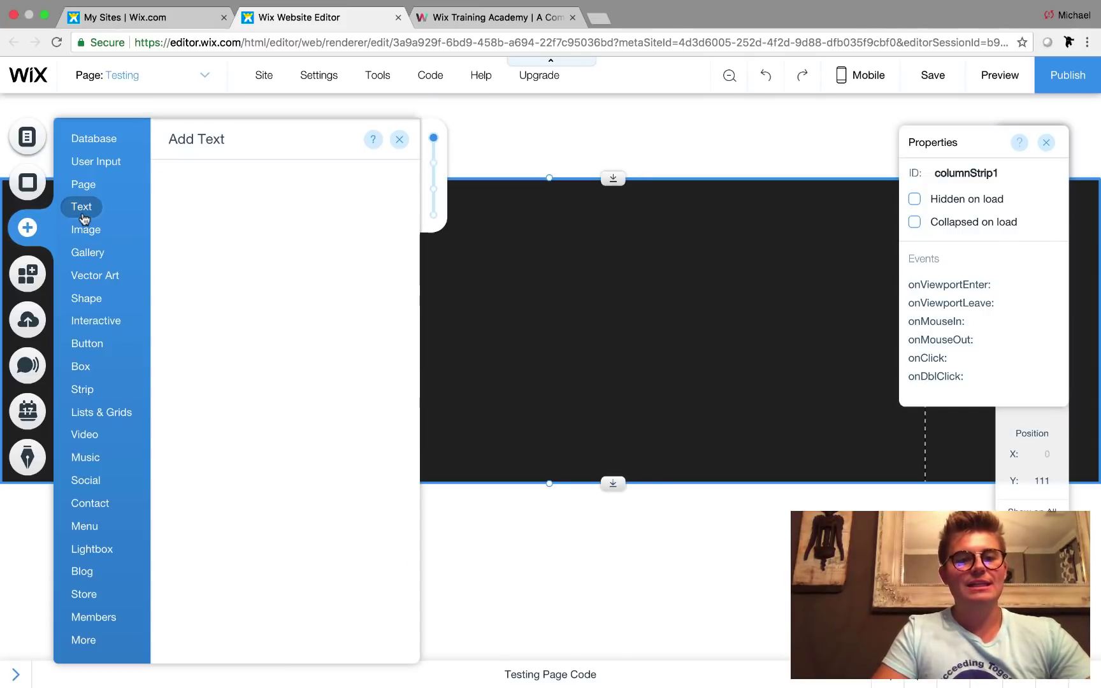
scroll(283, 511, down, 4)
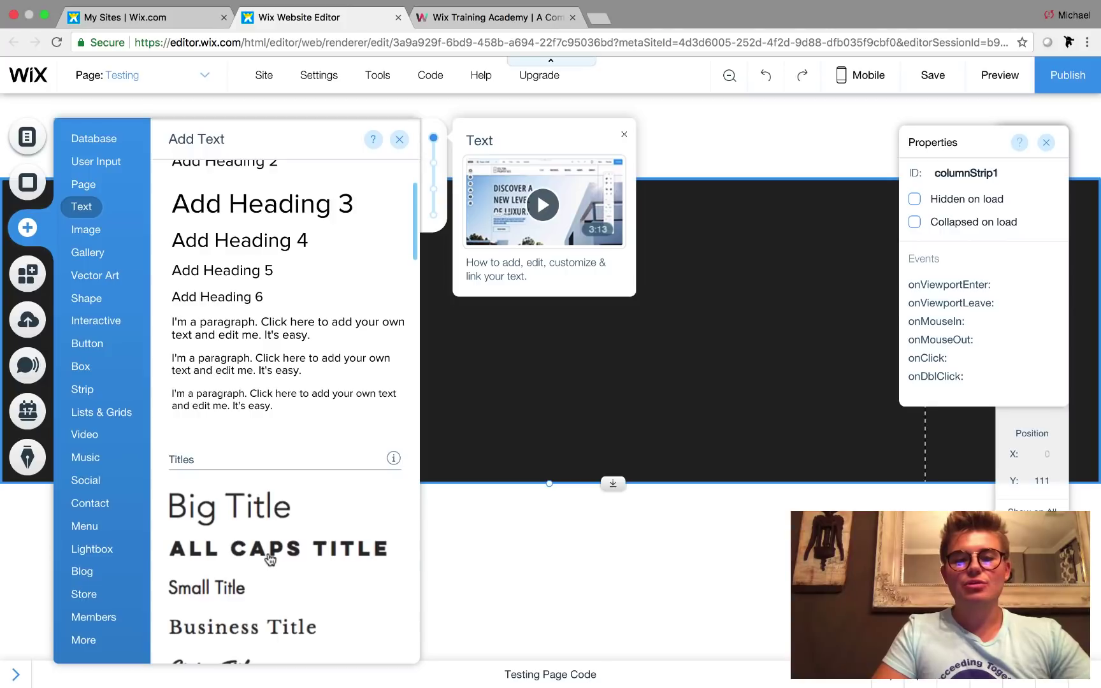
click(270, 556)
drag(467, 371, 345, 338)
drag(510, 340, 866, 338)
- Make the title text white and change its words to TESTING
double_click(771, 328)
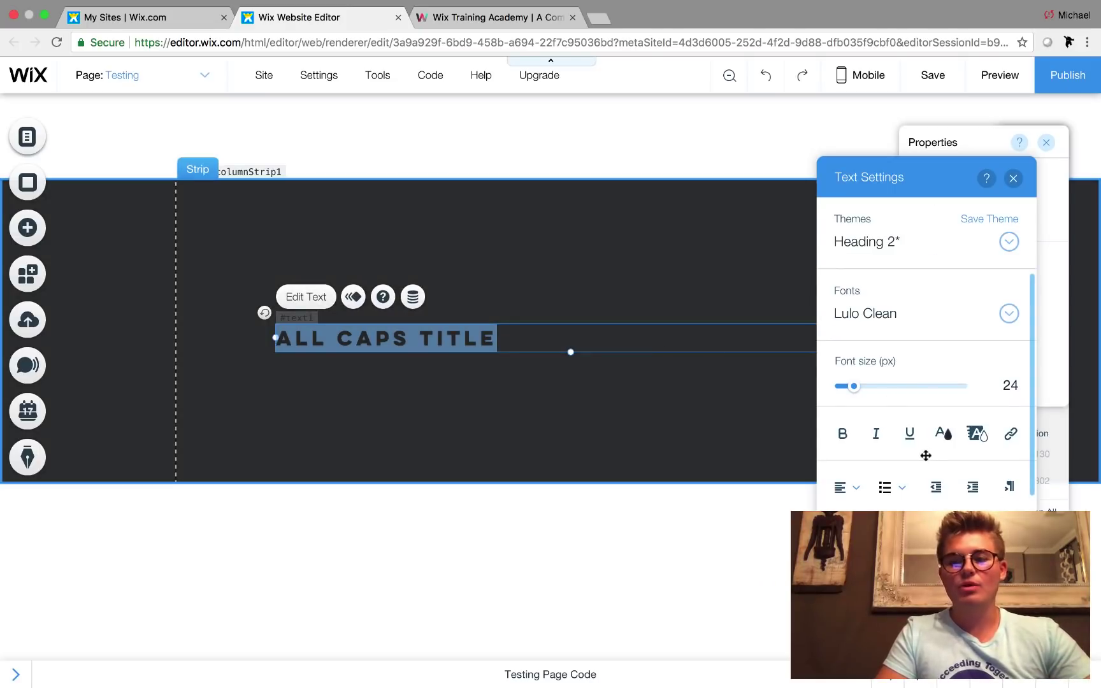
click(956, 434)
click(875, 424)
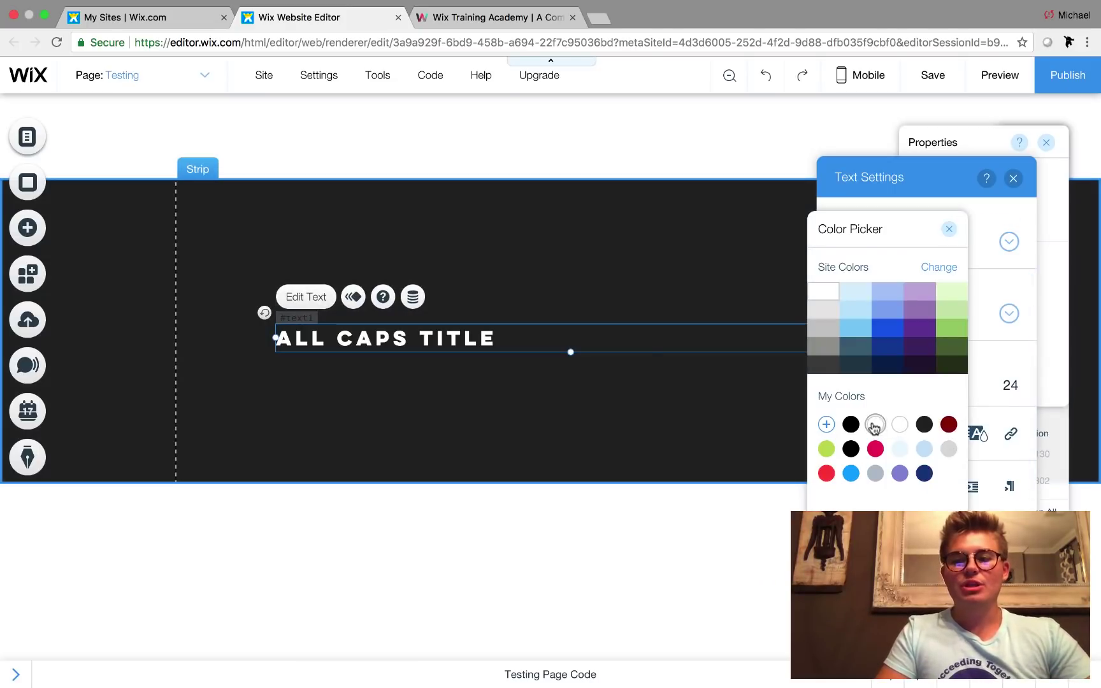
double_click(626, 342)
key(BackSpace)
text(TESTING)
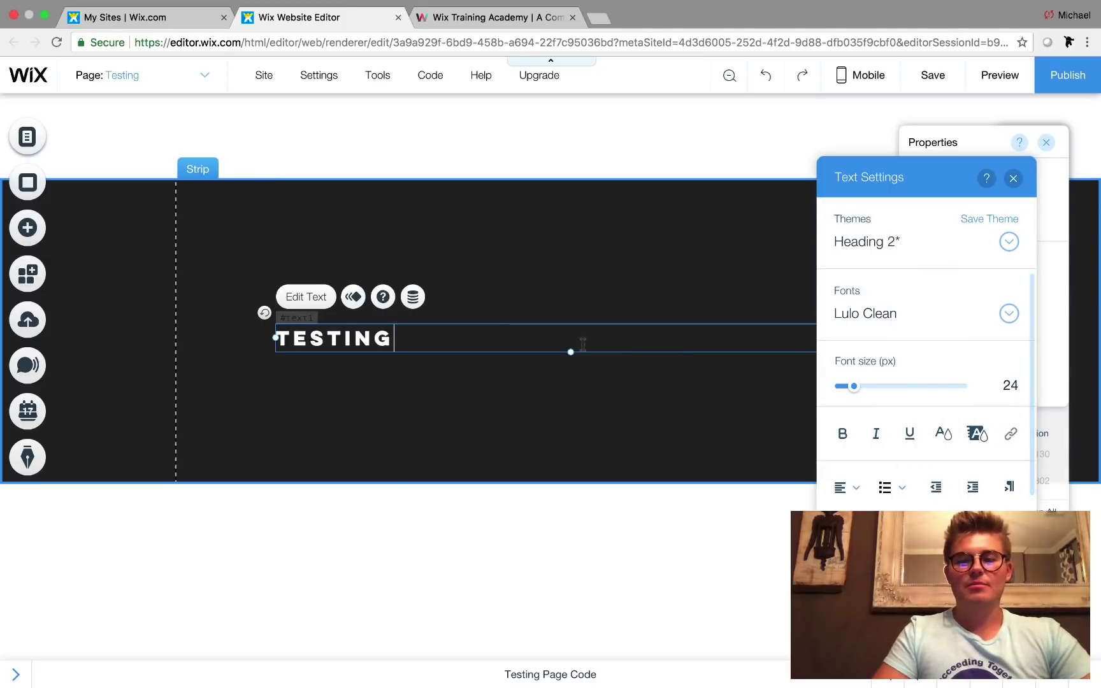
- Centre-align TESTING at 100 px and move it to the strip's centre
drag(577, 339, 224, 333)
click(846, 487)
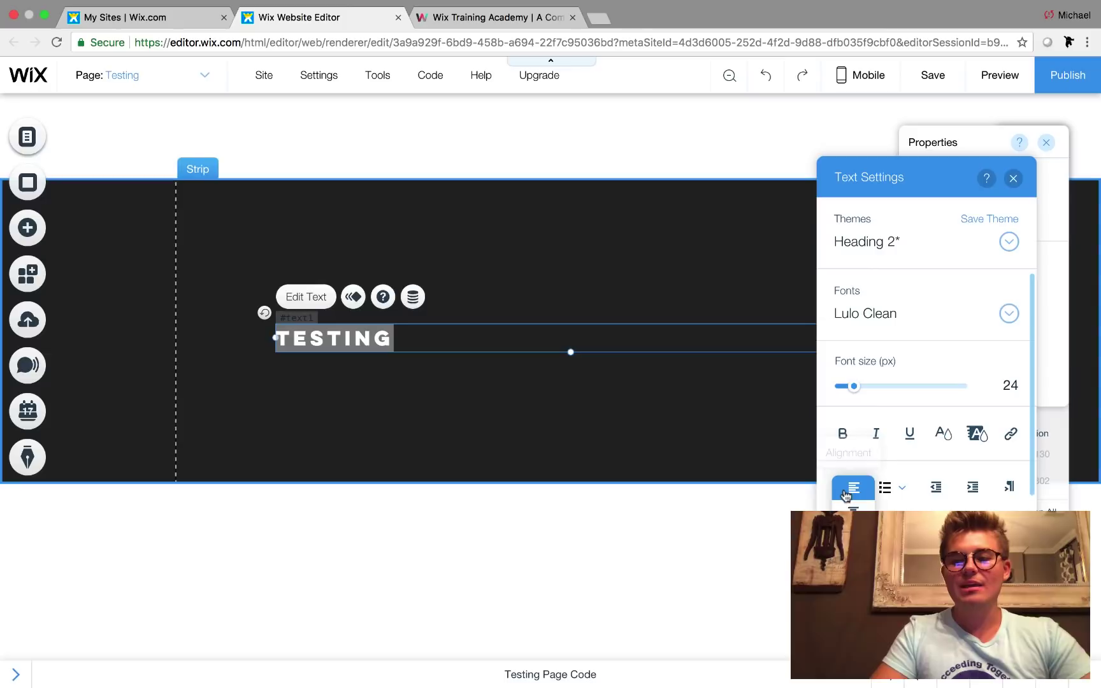
click(839, 535)
drag(853, 386, 906, 387)
click(745, 469)
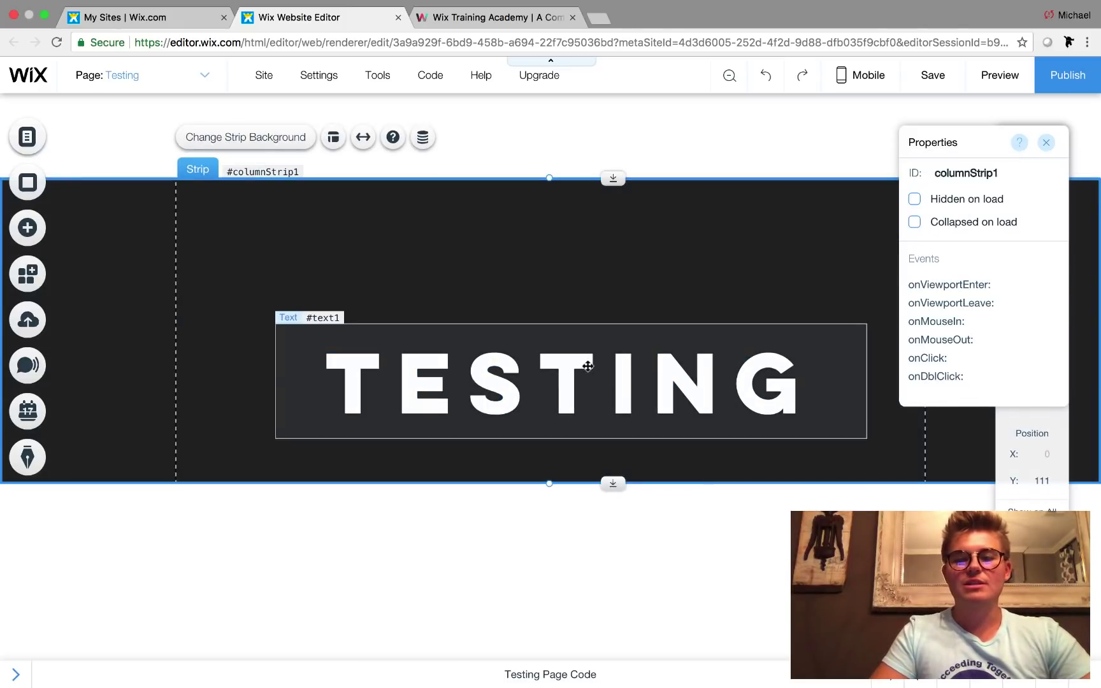
click(587, 334)
drag(586, 334, 566, 315)
click(570, 507)
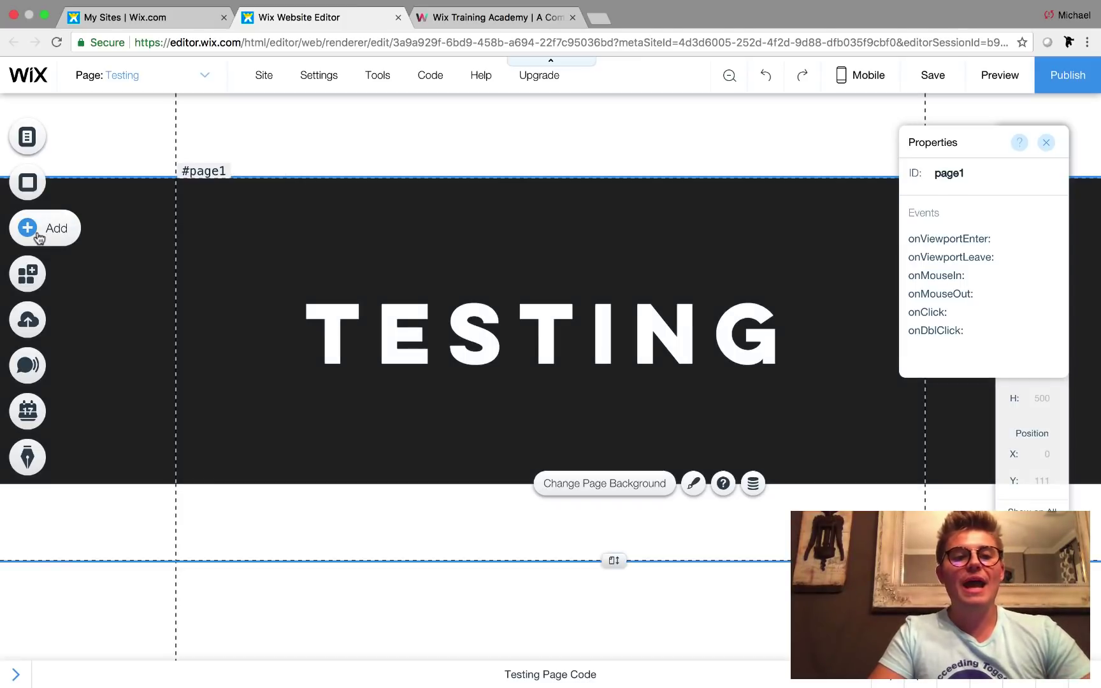
- Add the Contact (Skateboard) lightbox to the site
click(39, 237)
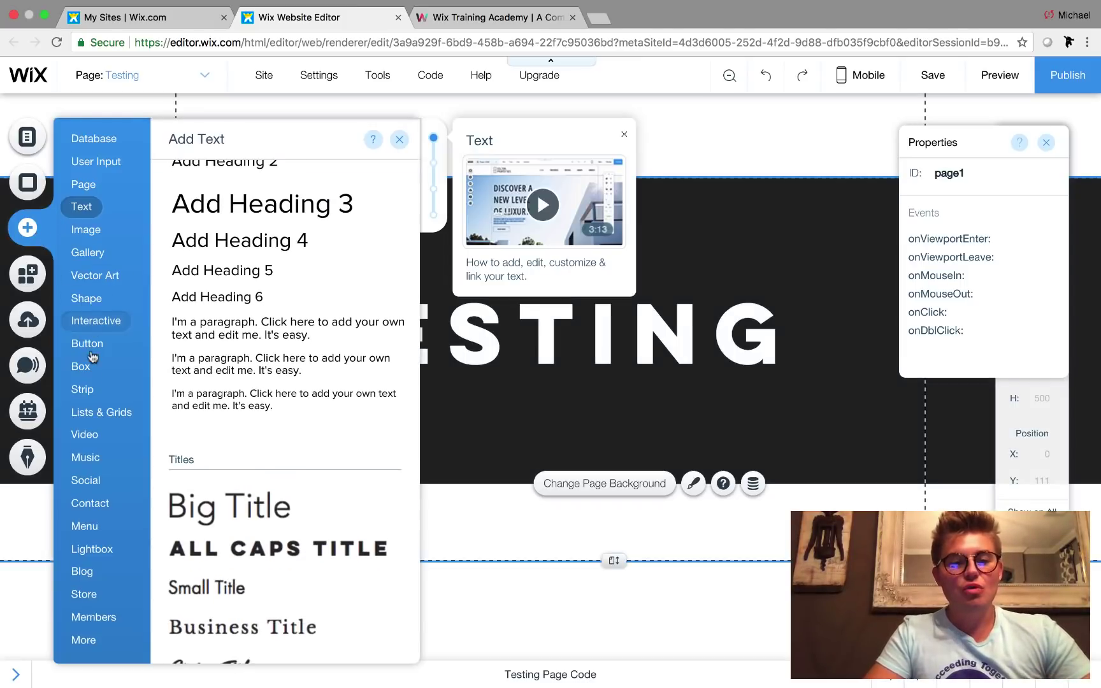
mouse_move(105, 549)
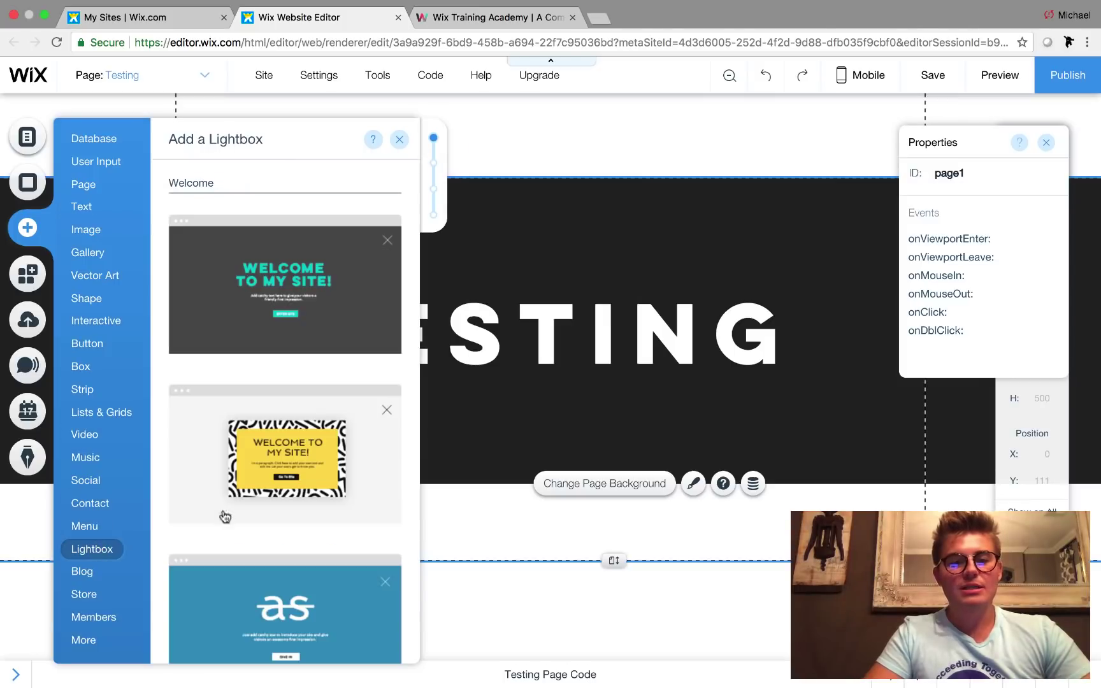
scroll(324, 501, down, 1)
scroll(323, 500, down, 15)
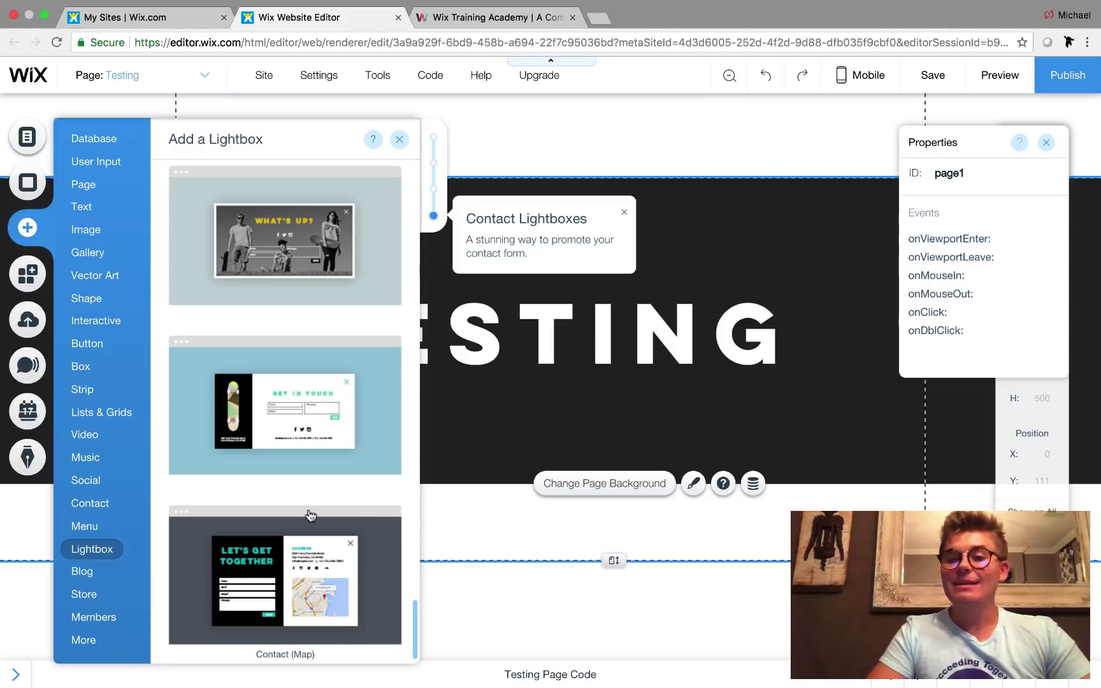
click(302, 425)
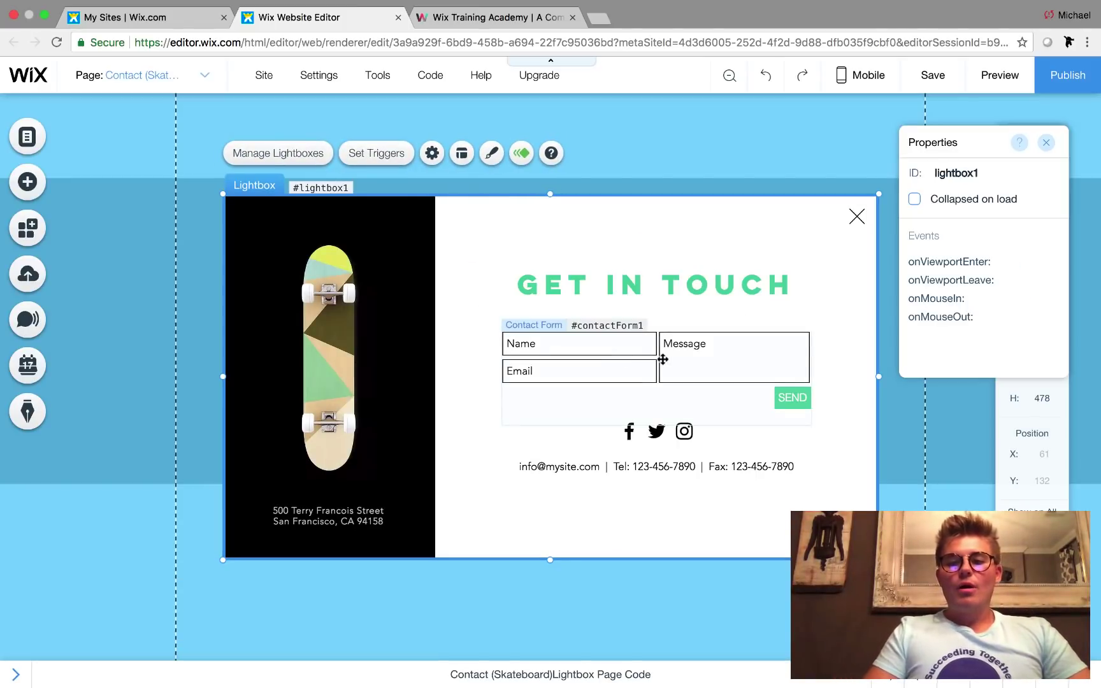
- Delete the lightbox's contact form, social icons row and contact details line
click(663, 360)
key(Delete)
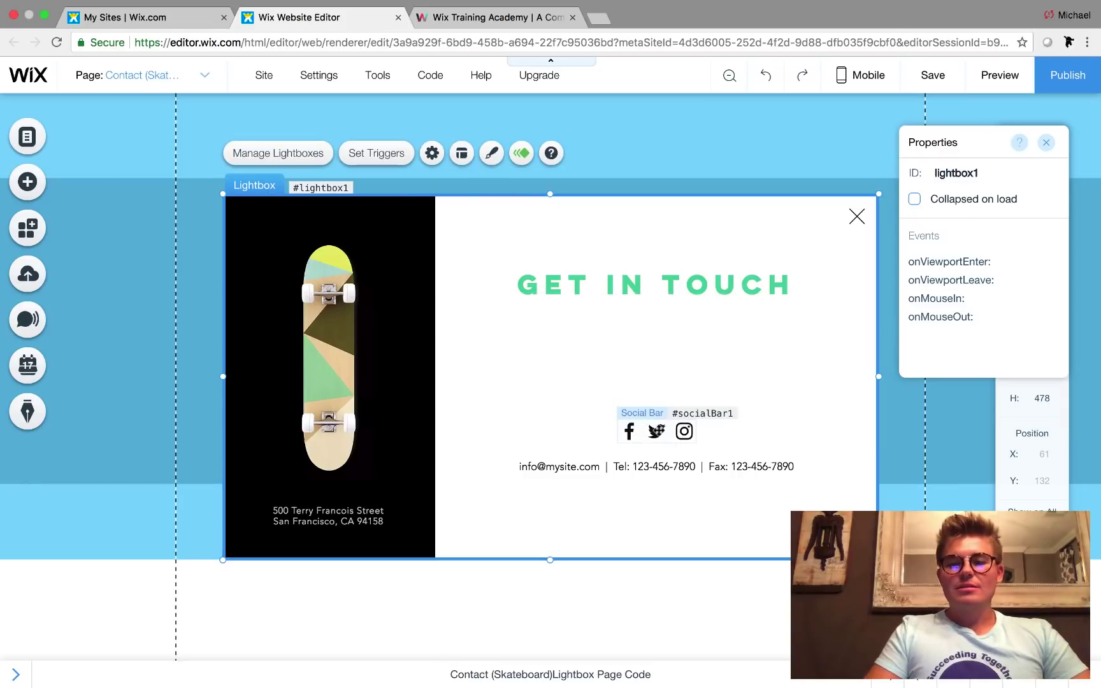
click(656, 431)
key(Delete)
click(656, 467)
key(Delete)
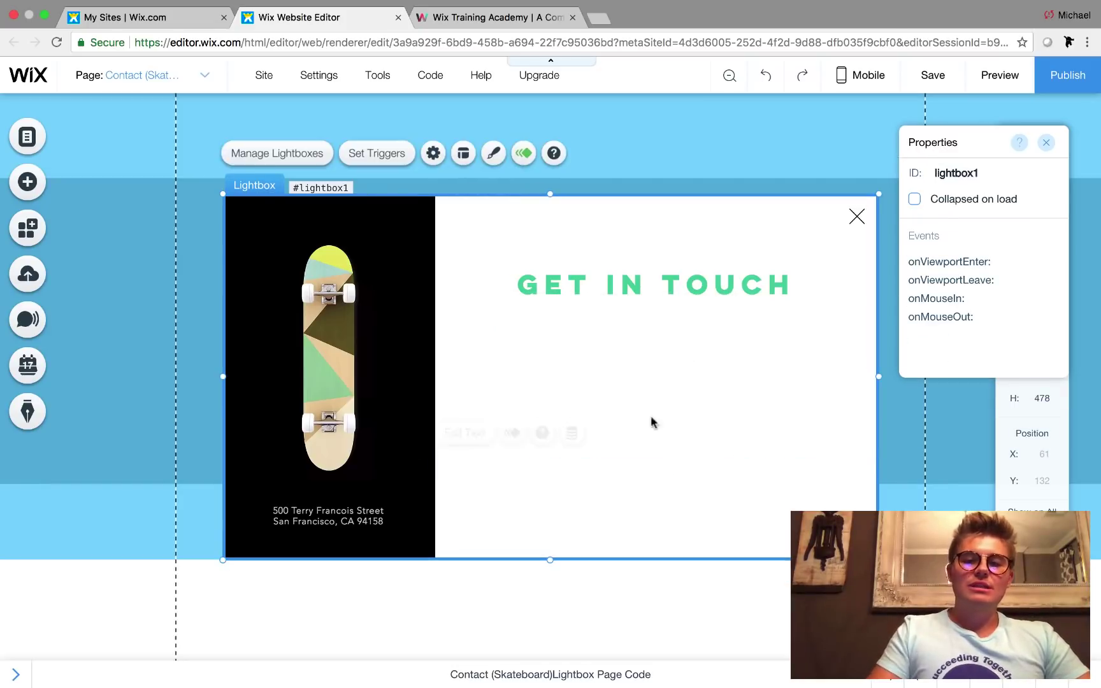
- Change the GET IN TOUCH heading to REGISTER
double_click(671, 287)
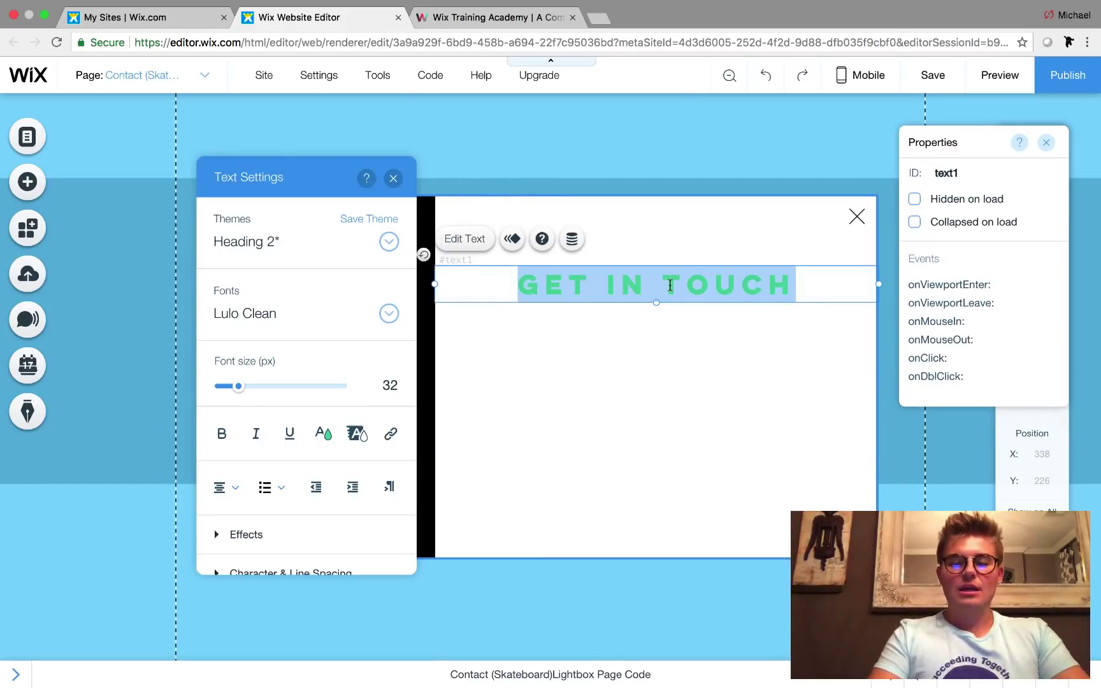
text(LO)
key(BackSpace)
key(BackSpace)
text(REGIS)
text(YT)
key(BackSpace)
key(BackSpace)
text(TER)
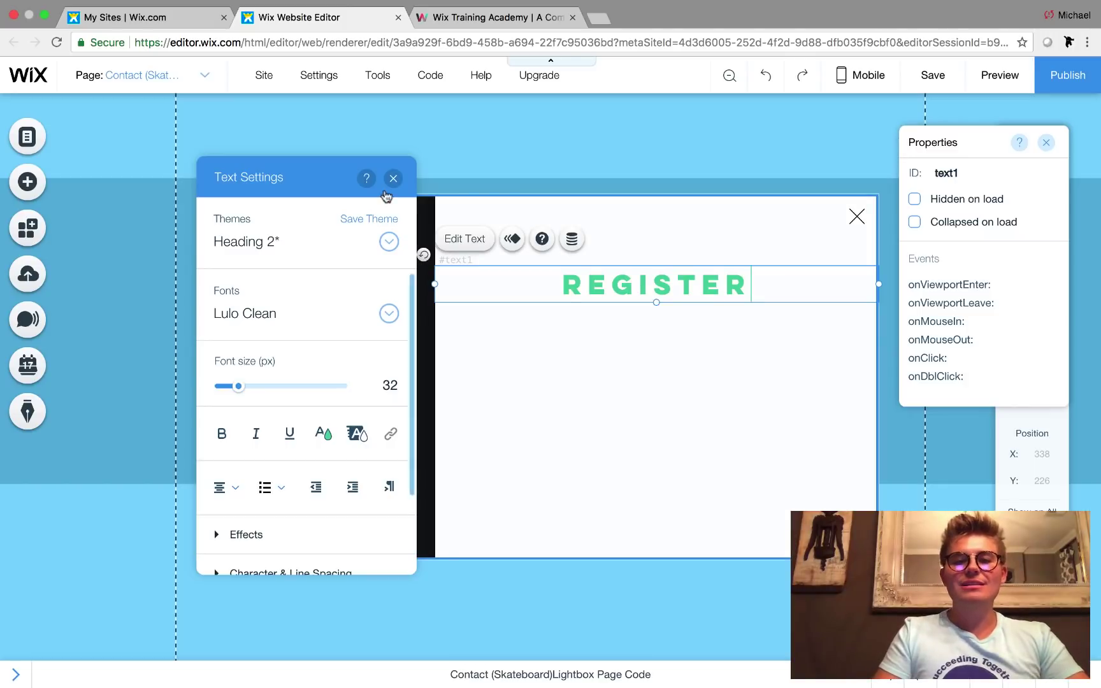
click(393, 178)
click(671, 229)
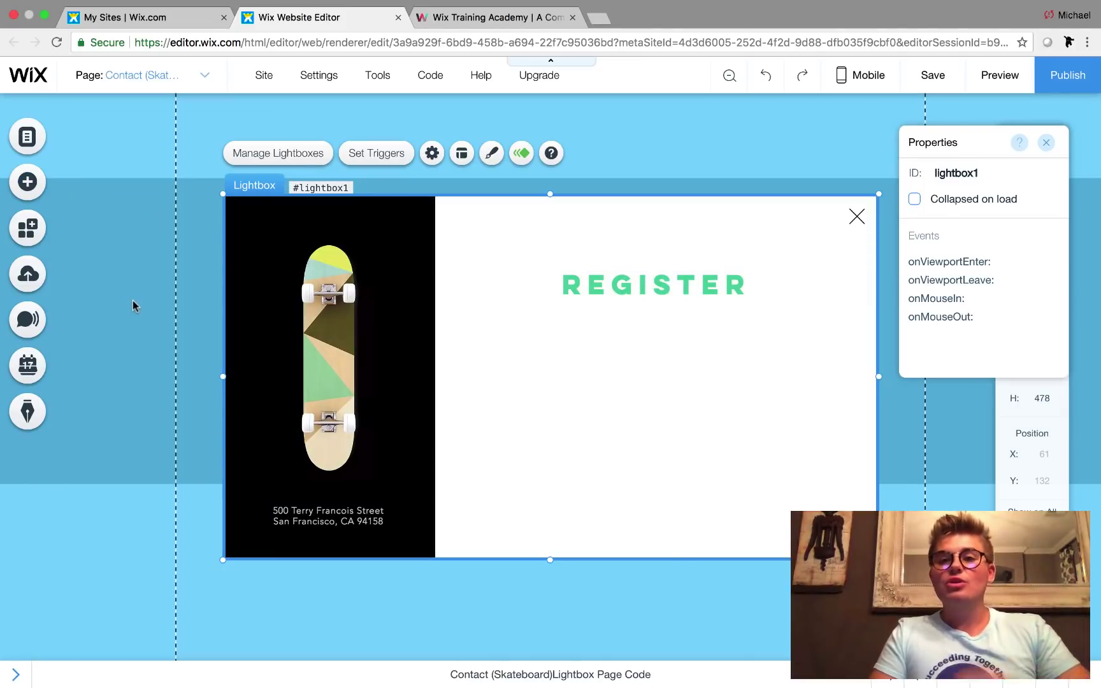
mouse_move(133, 300)
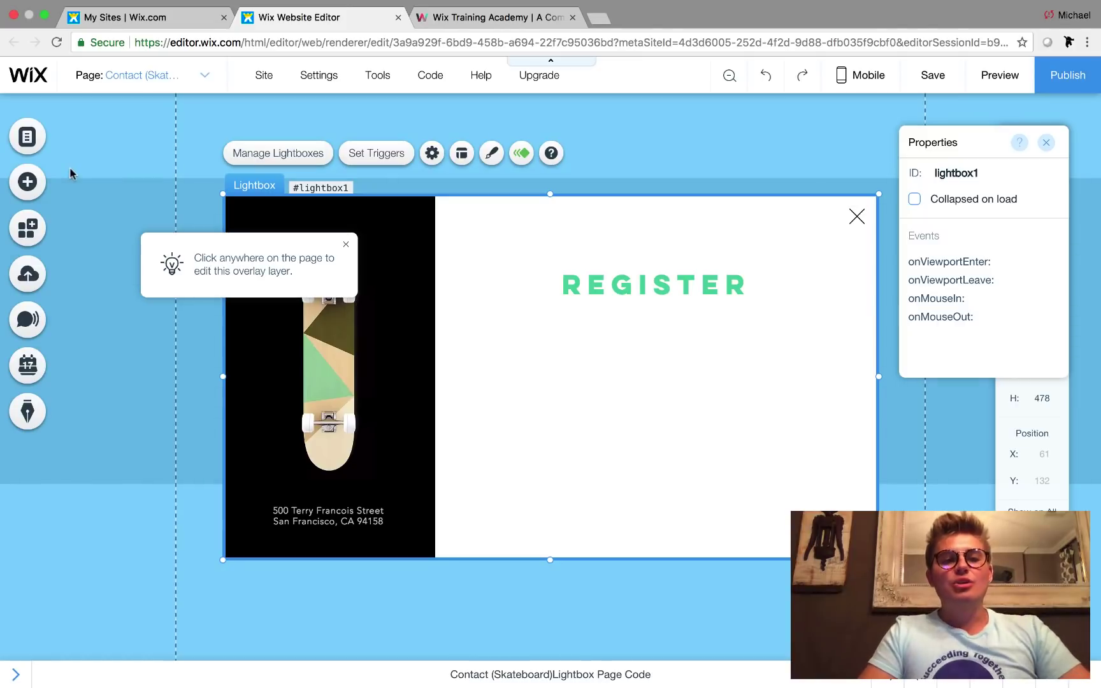
- Place a Level of Education text input under REGISTER and a duplicate below it
click(36, 189)
click(77, 169)
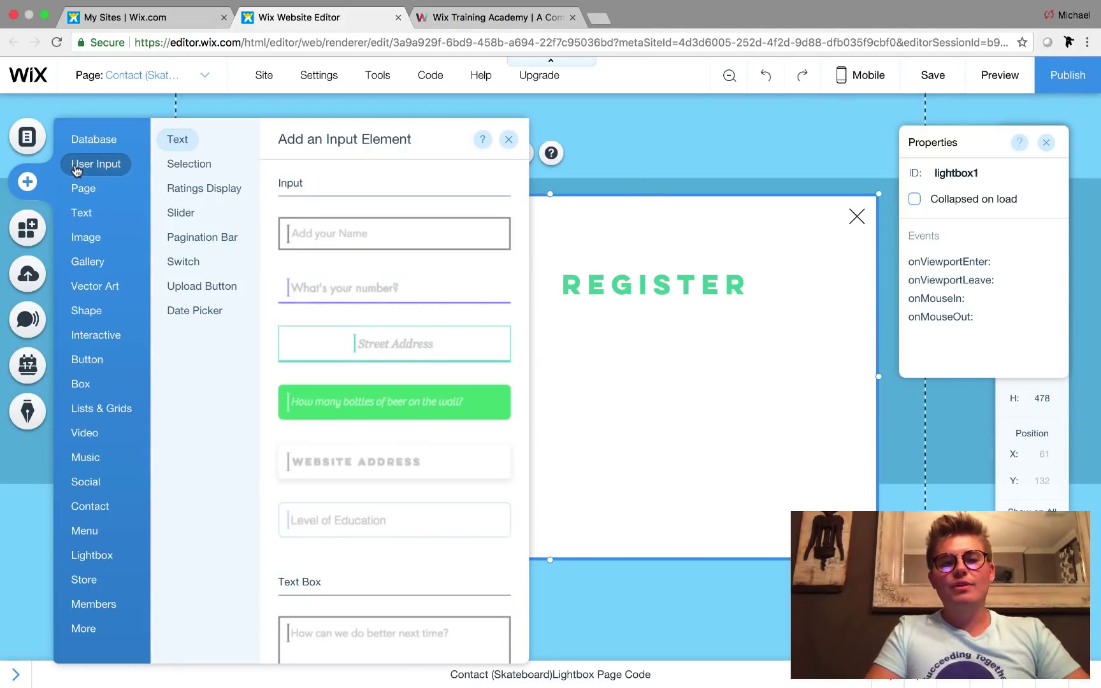
click(393, 530)
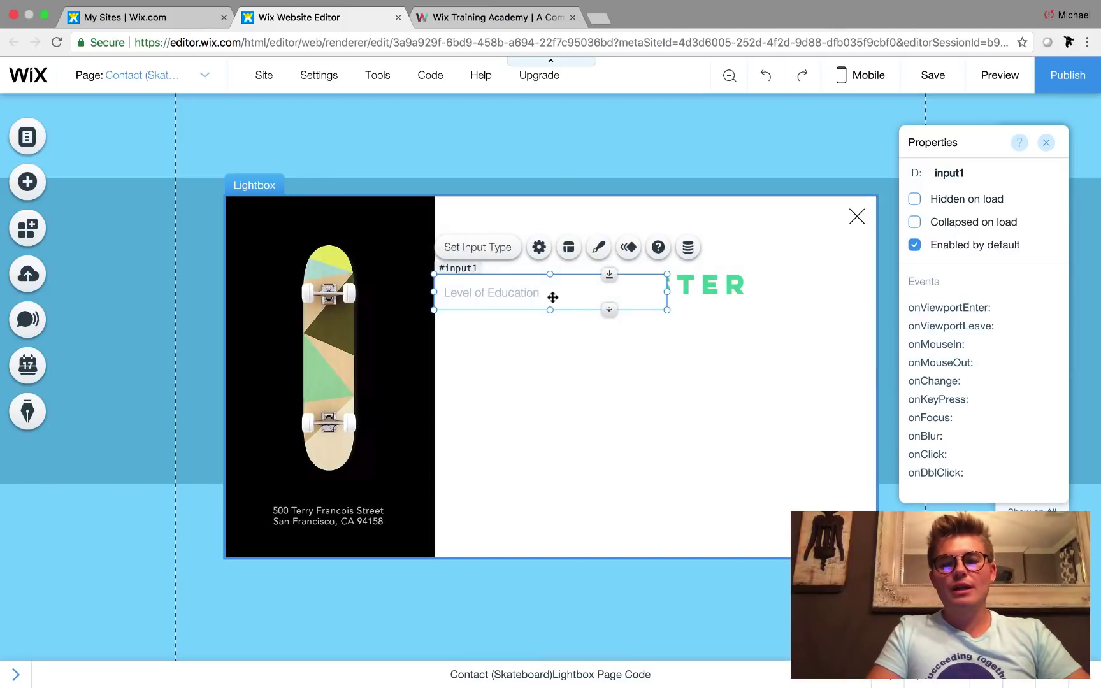
drag(552, 297, 645, 391)
key(super+d)
click(684, 452)
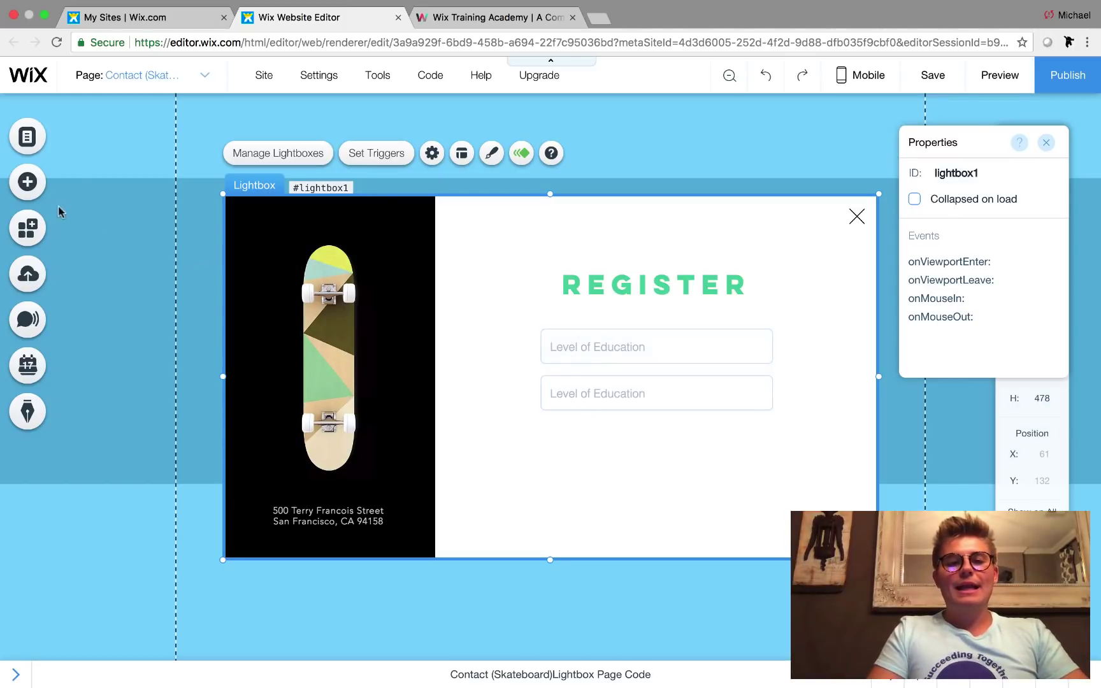
- Drop a green button under the inputs and label it REGISTER
click(42, 188)
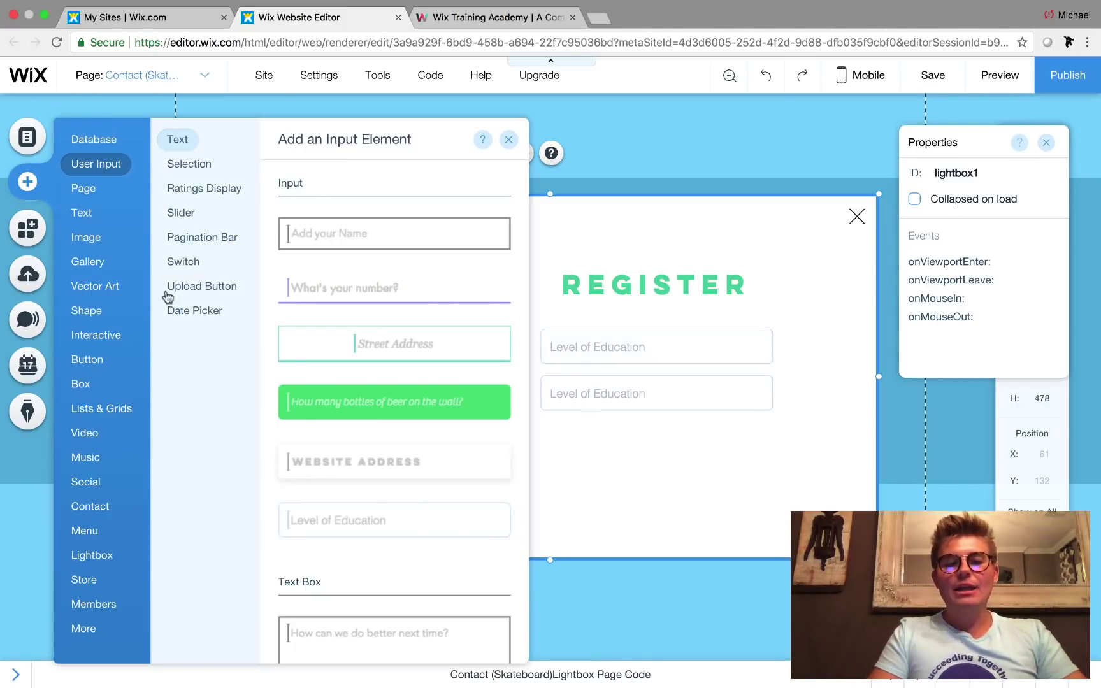
click(88, 359)
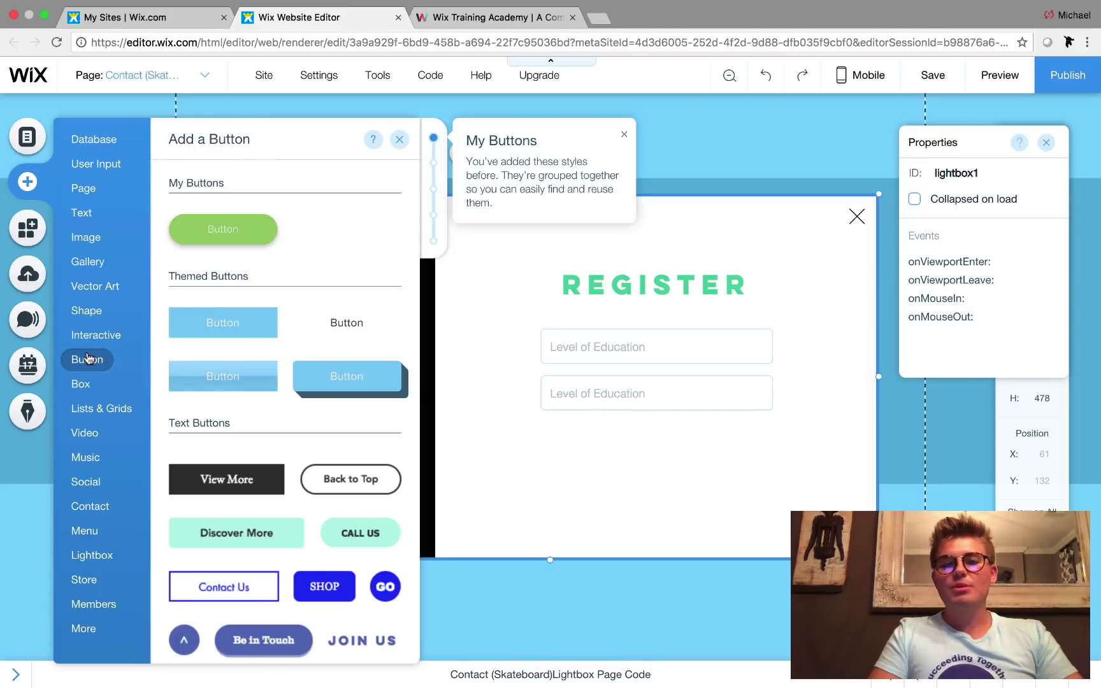
drag(256, 220, 671, 442)
double_click(671, 442)
text(REGISTER)
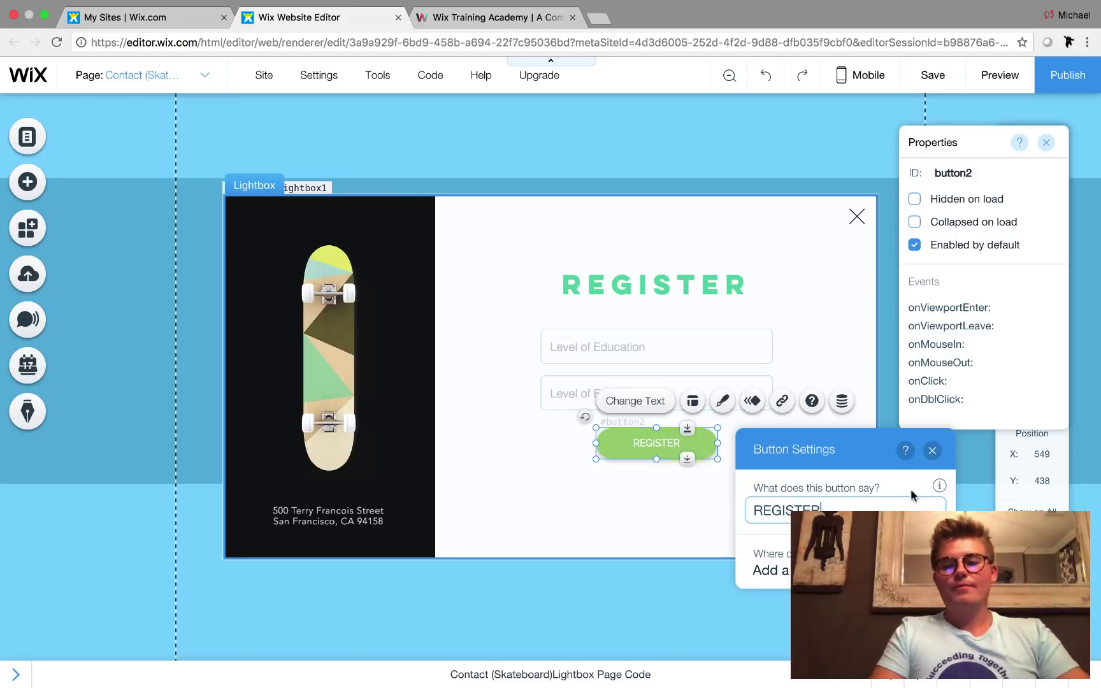
click(932, 451)
click(913, 501)
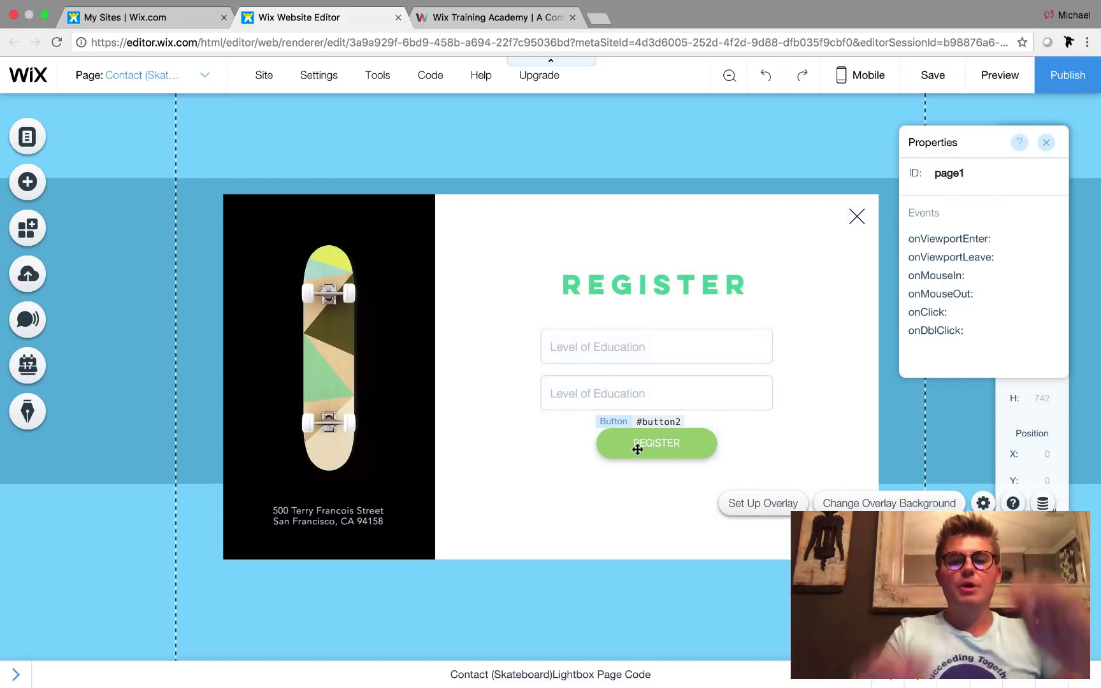
- Change input1's placeholder to Email and its type to Email
click(636, 348)
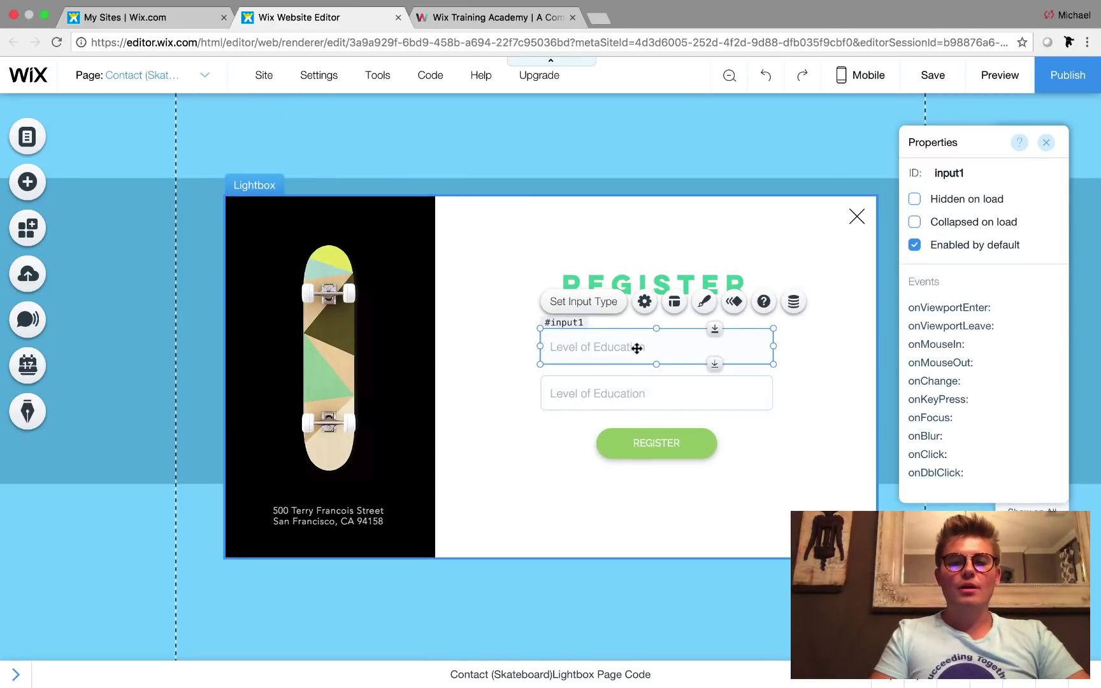
double_click(636, 348)
triple_click(364, 487)
key(BackSpace)
text(Email)
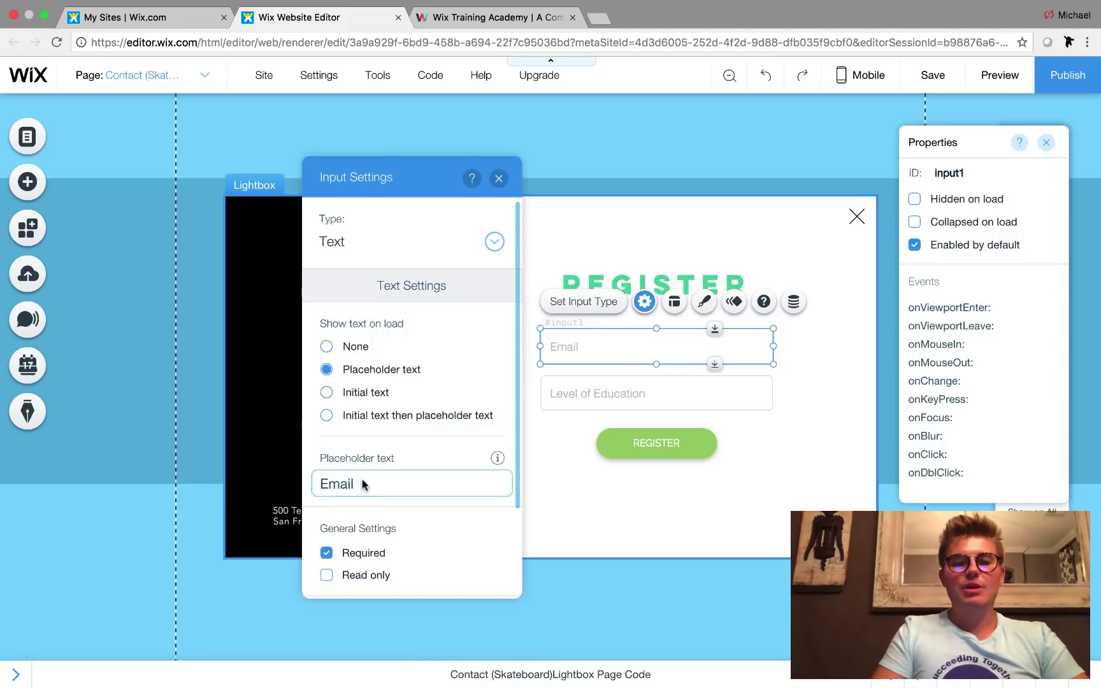
click(365, 249)
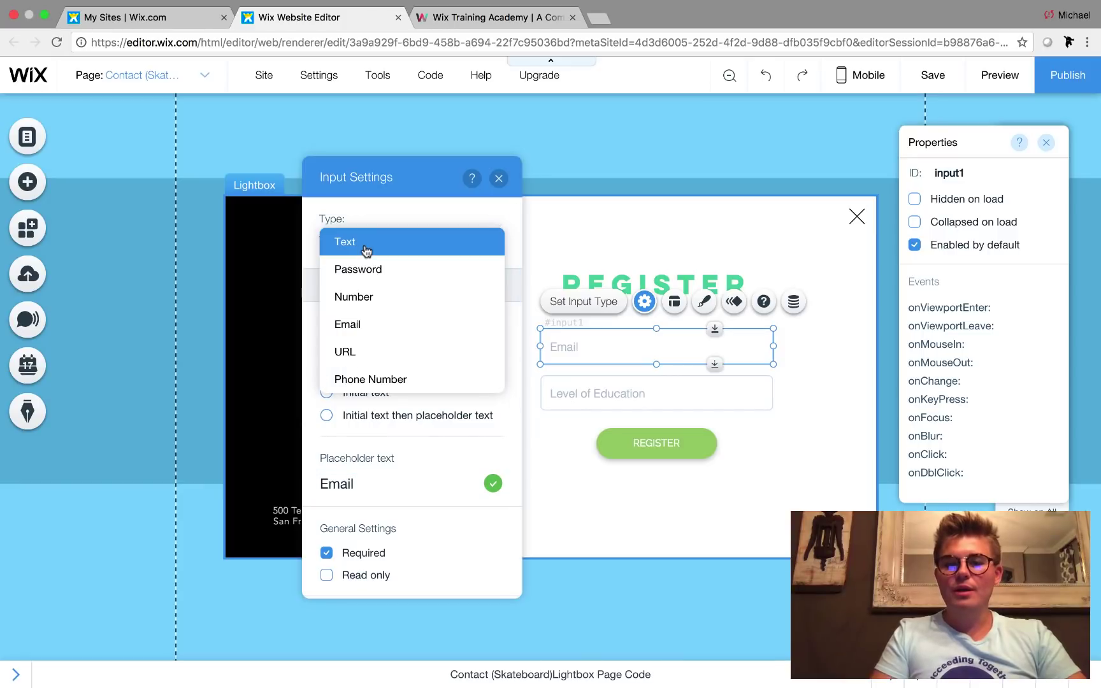
click(367, 325)
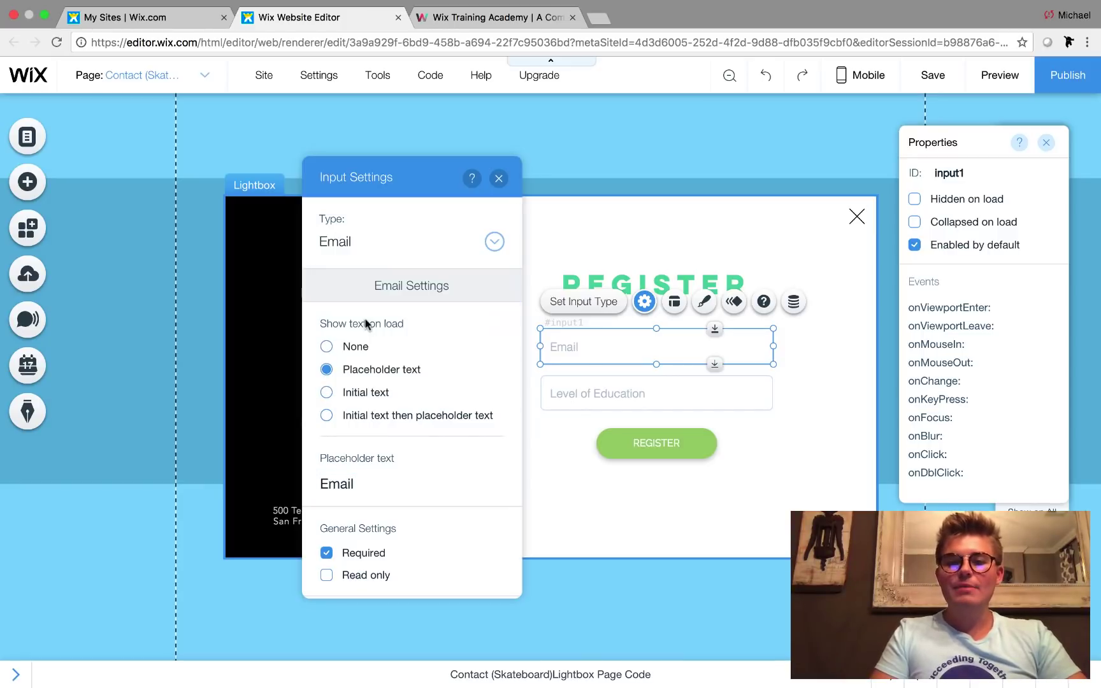
click(499, 179)
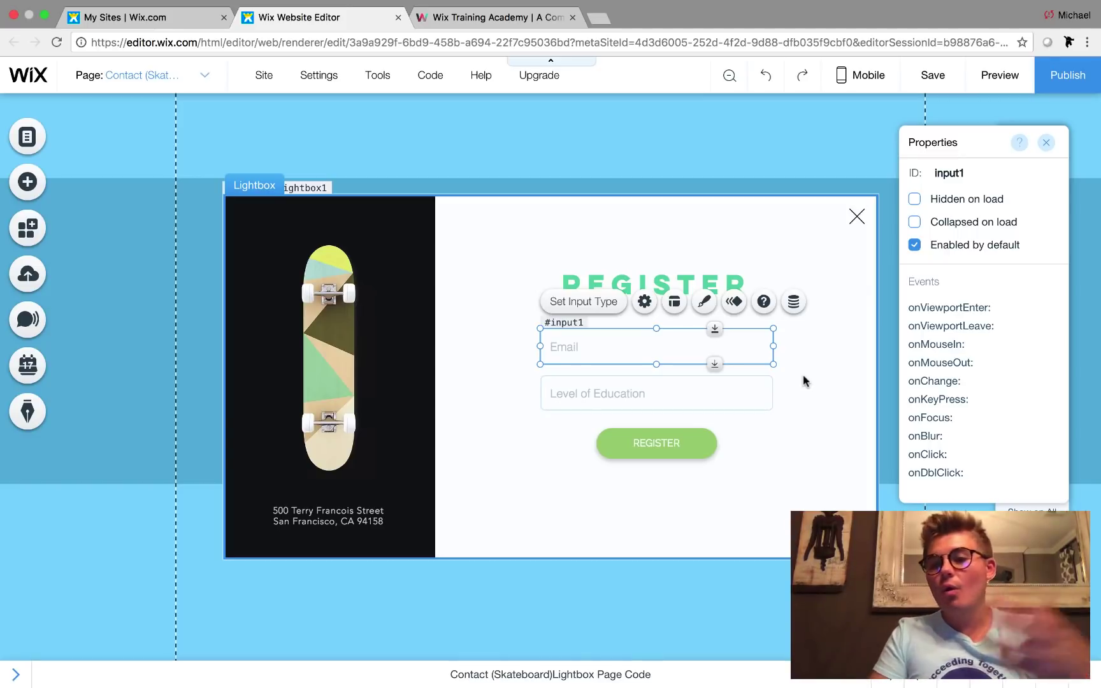
- Change the second input's placeholder to Password and its type to Password
click(639, 393)
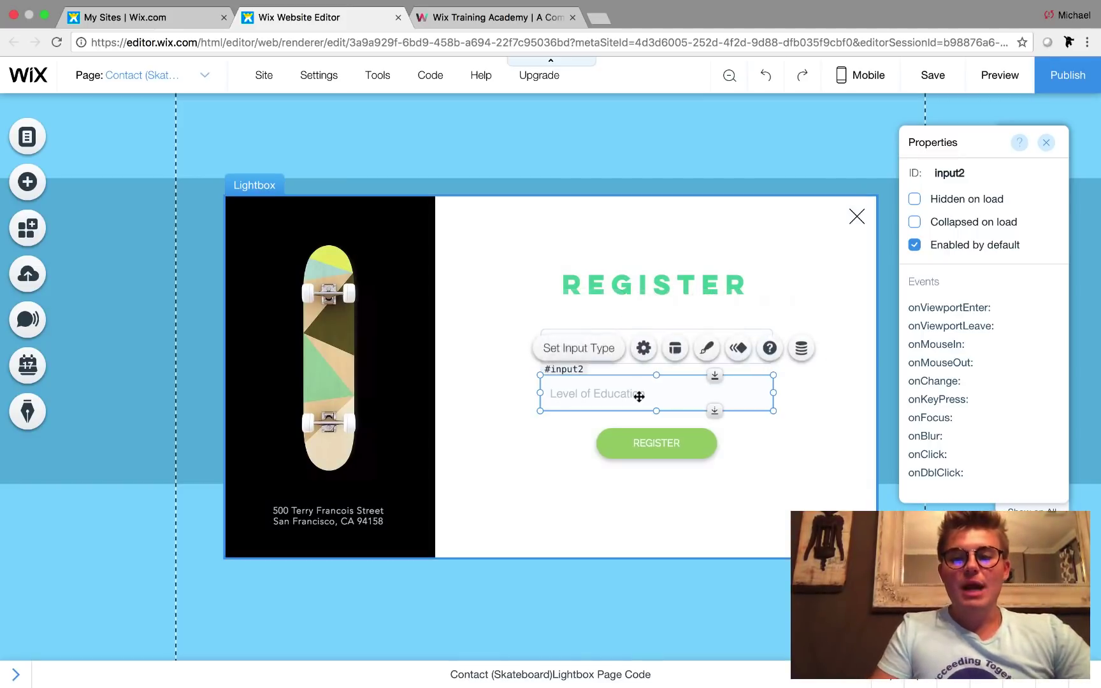
click(644, 348)
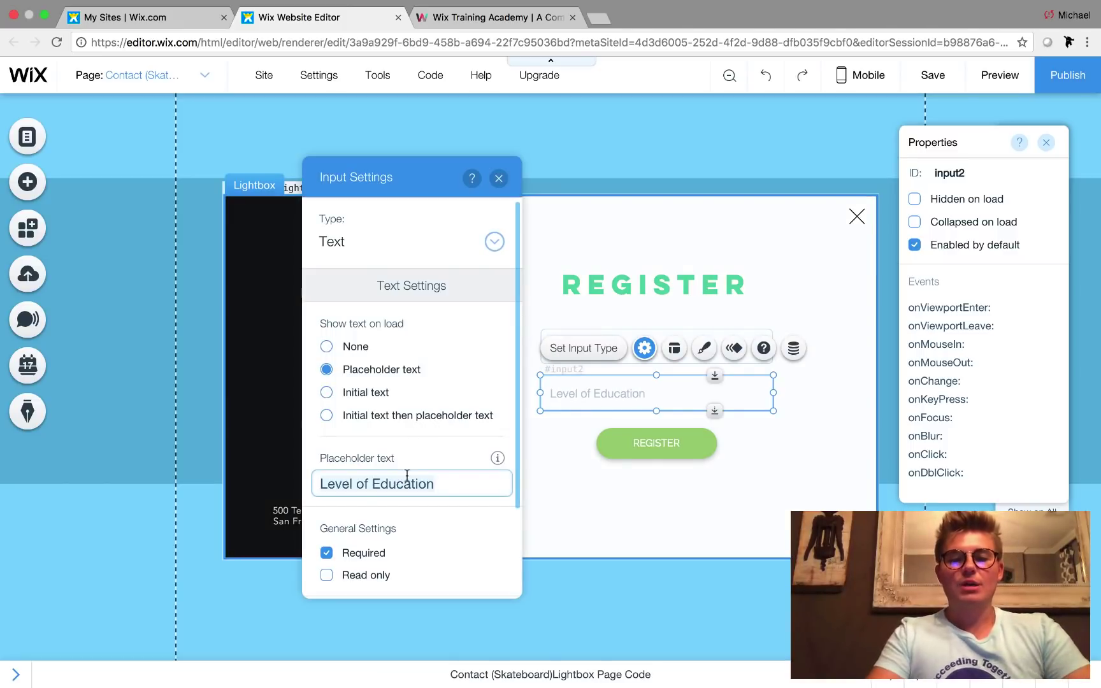
key(BackSpace)
text(Password)
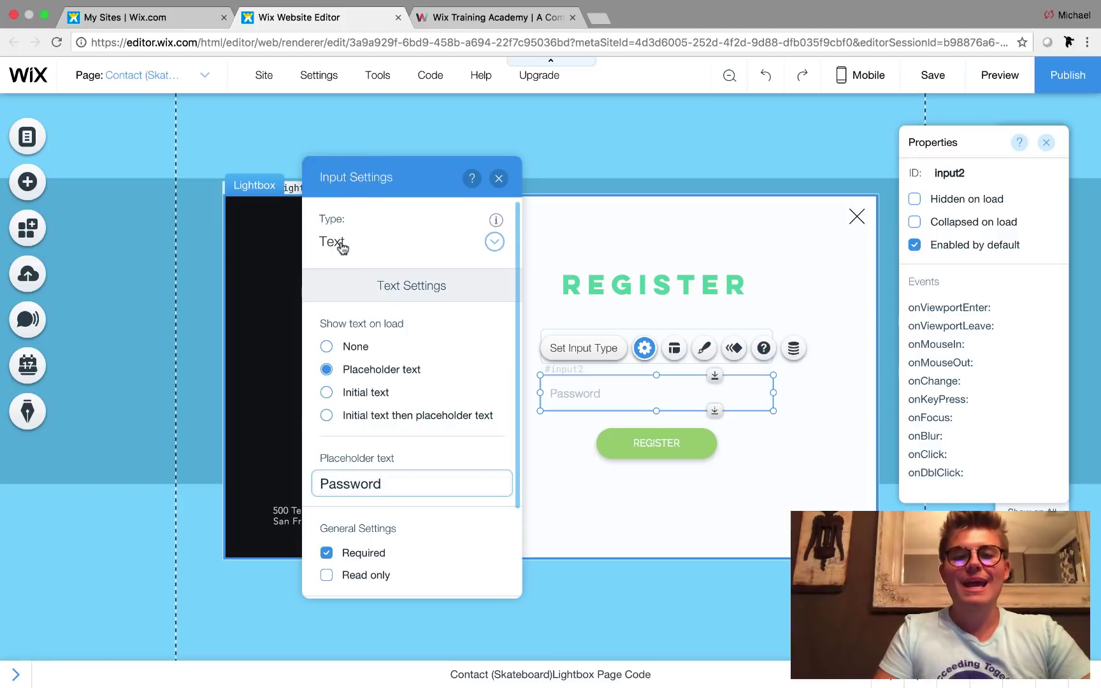
click(341, 248)
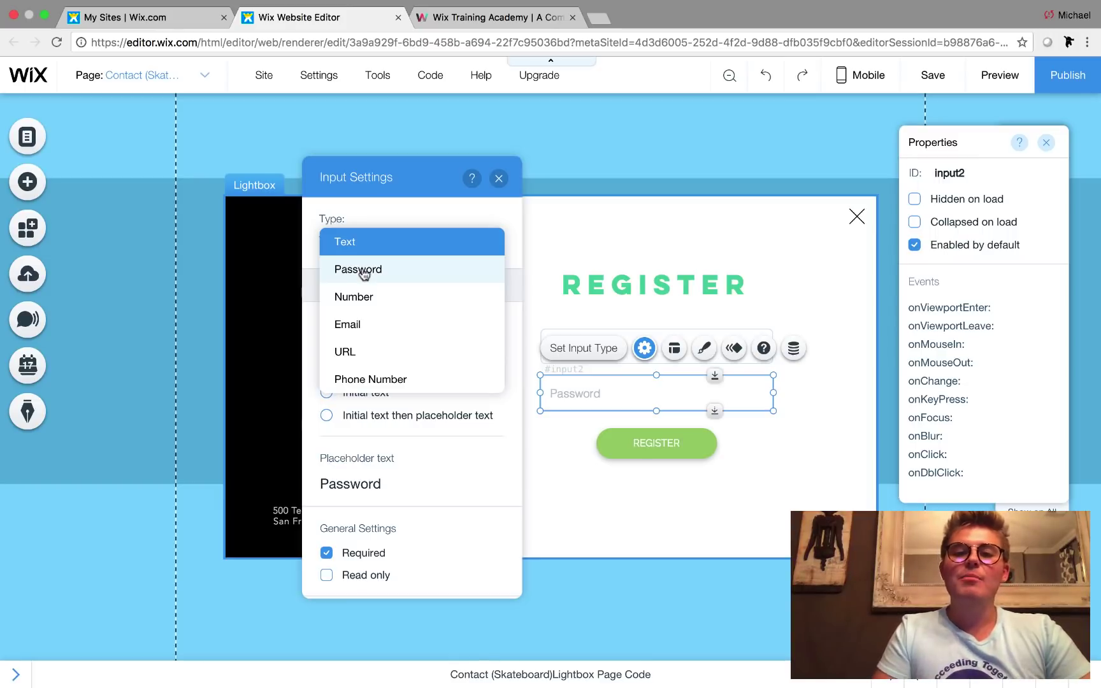
click(364, 272)
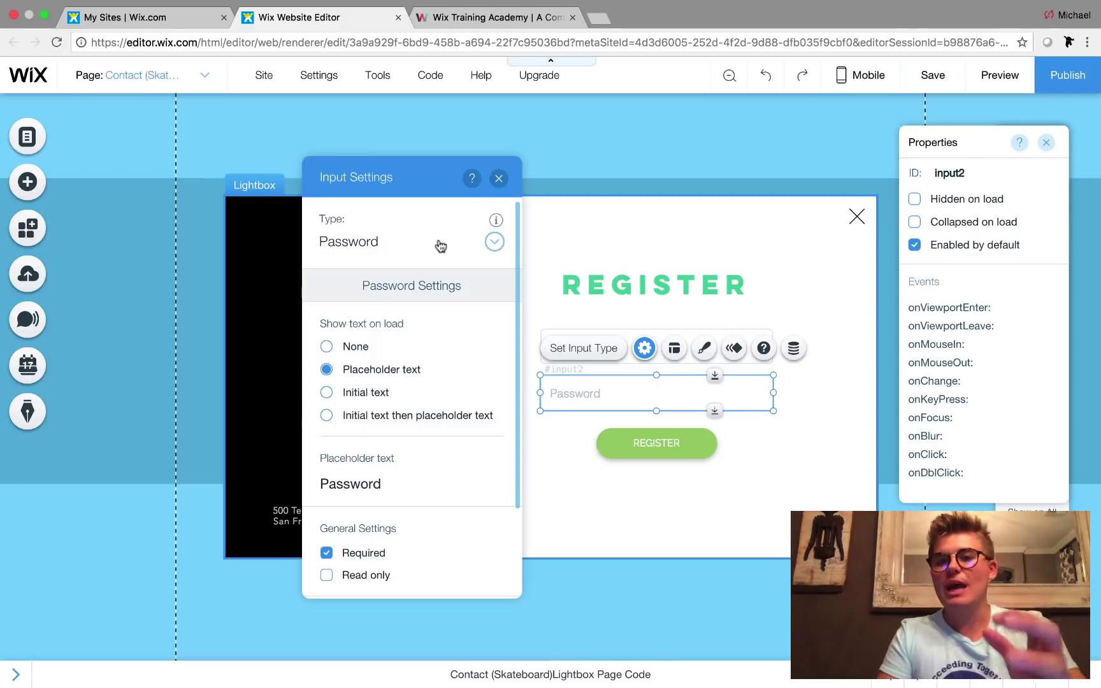
click(499, 178)
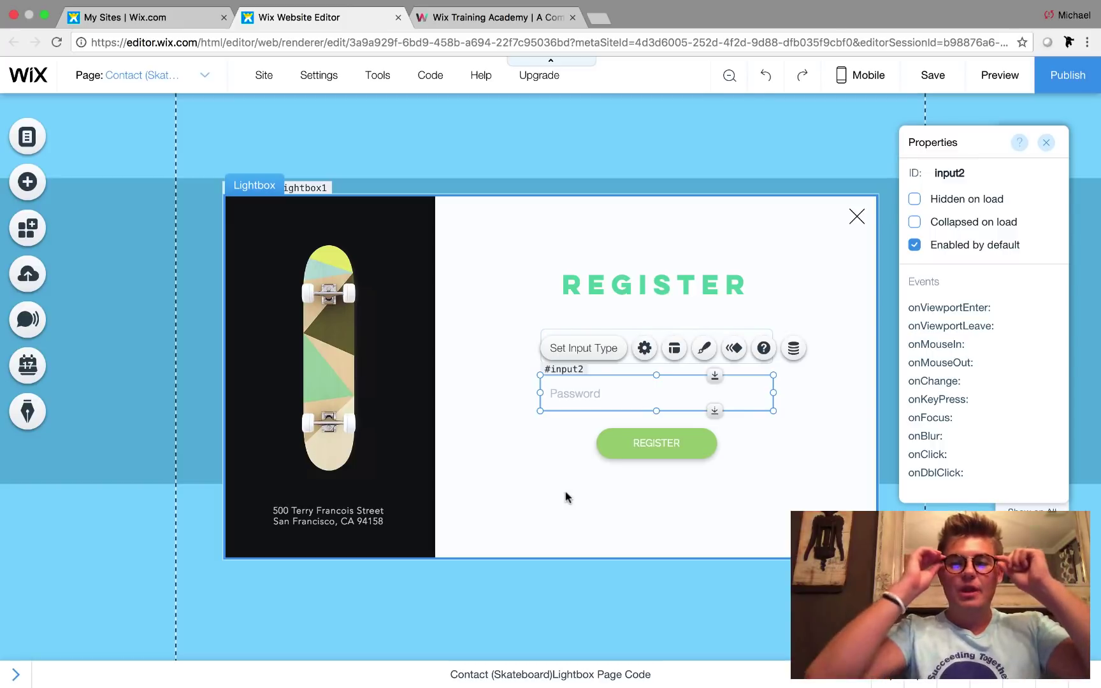
click(511, 379)
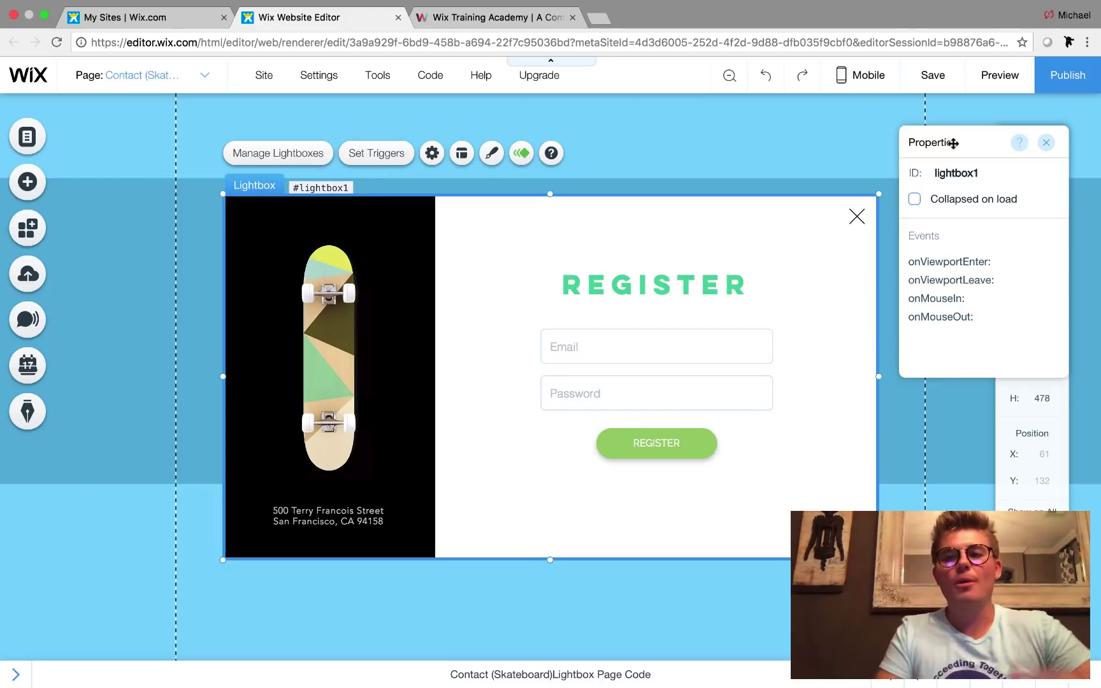
click(618, 347)
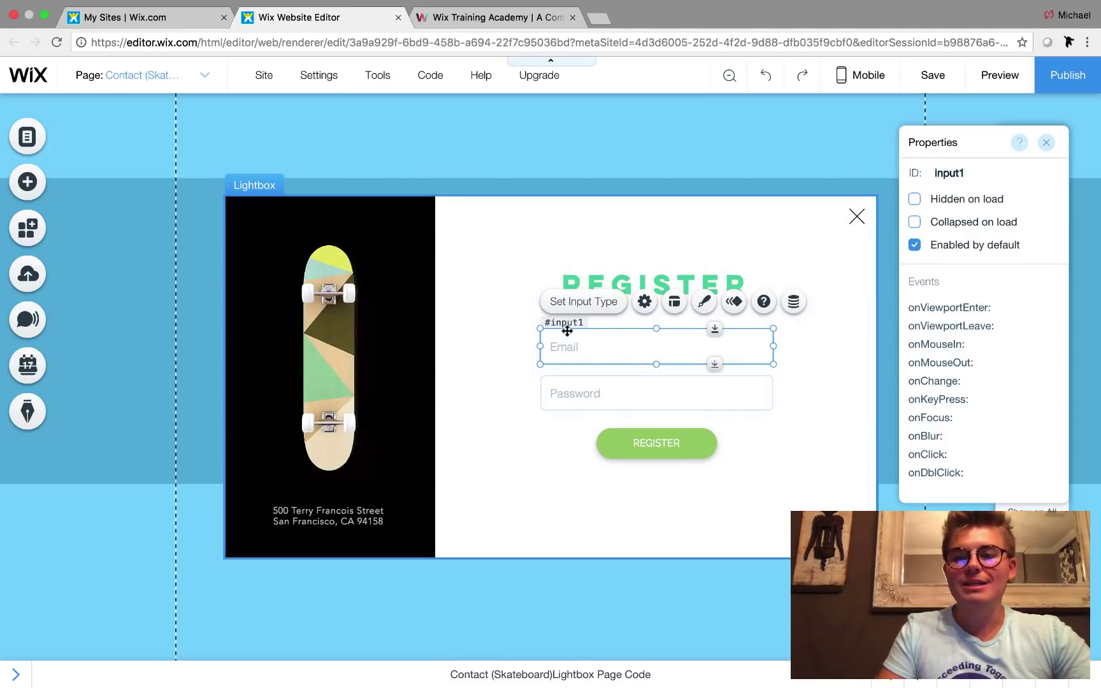
- Rename the Email field's ID from input1 to email
click(975, 174)
key(BackSpace)
text(email)
key(Return)
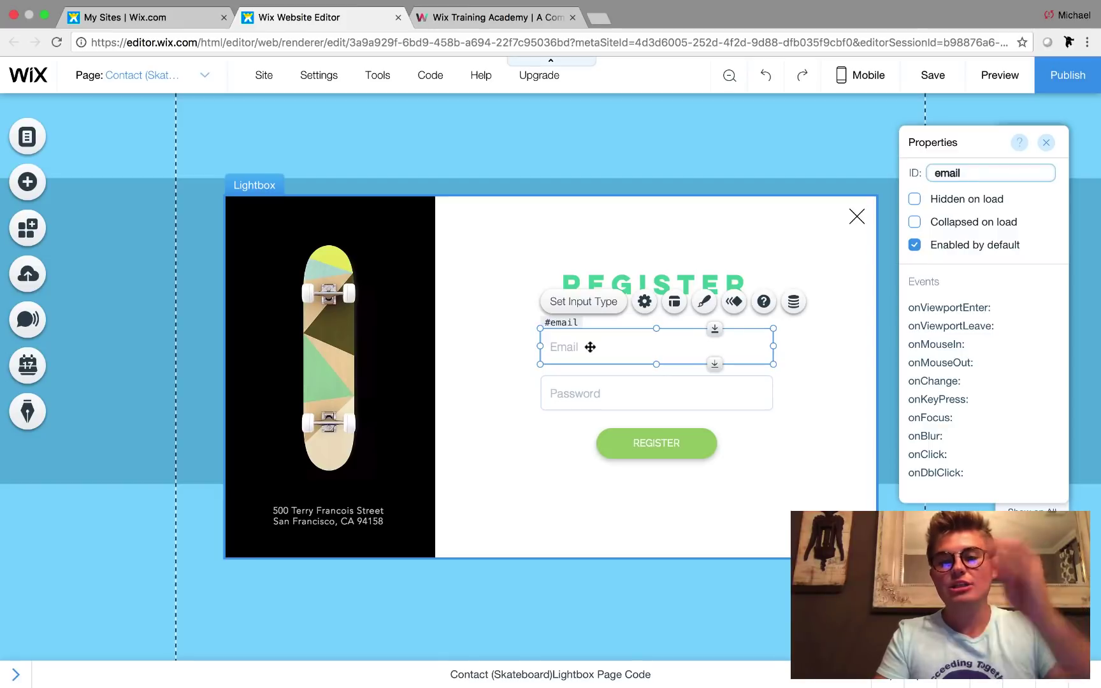
- Rename the Password field's ID from input2 to password
click(602, 393)
click(956, 175)
key(BackSpace)
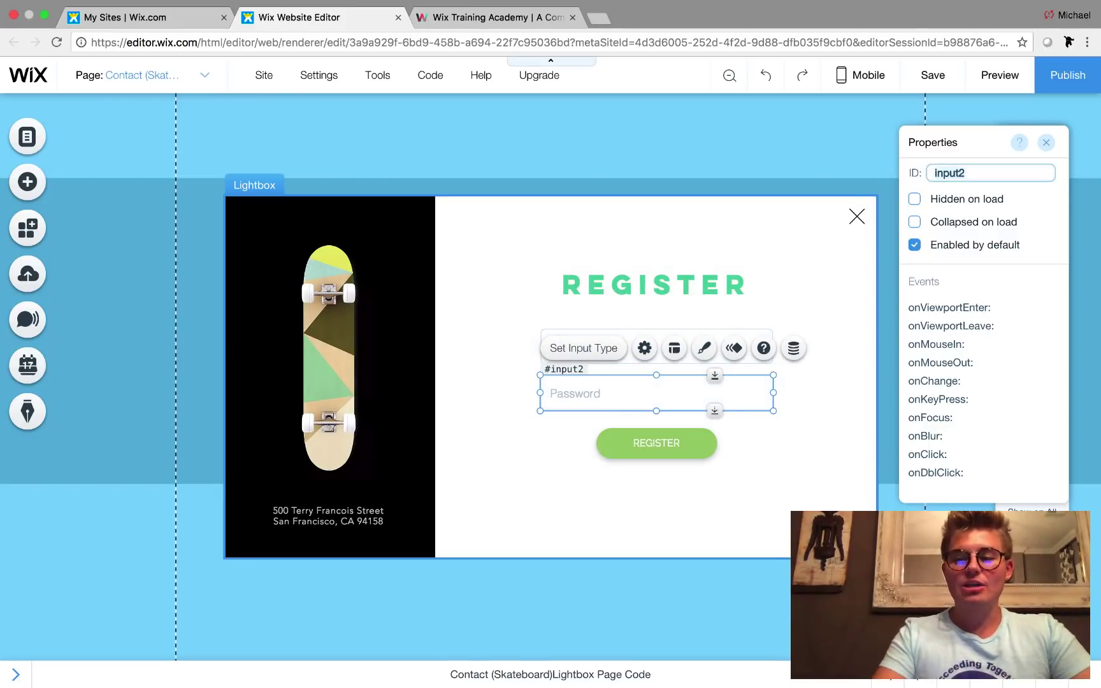
text(password)
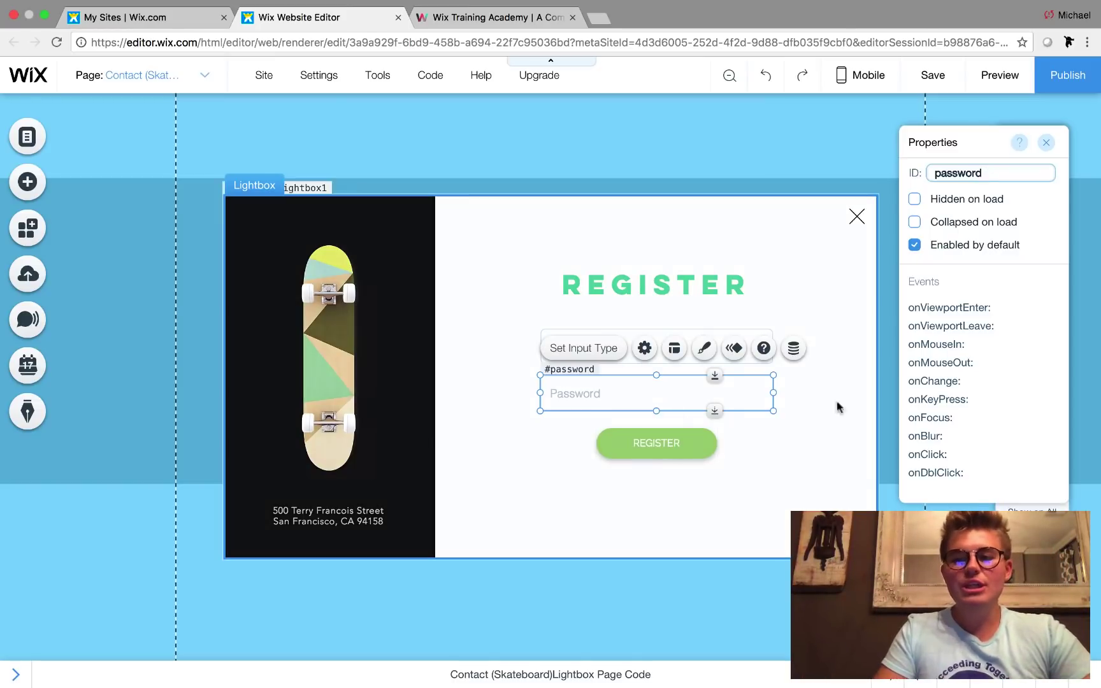
- Rename the button's ID from button2 to register and verify all three IDs
click(661, 442)
double_click(956, 172)
key(BackSpace)
text(register)
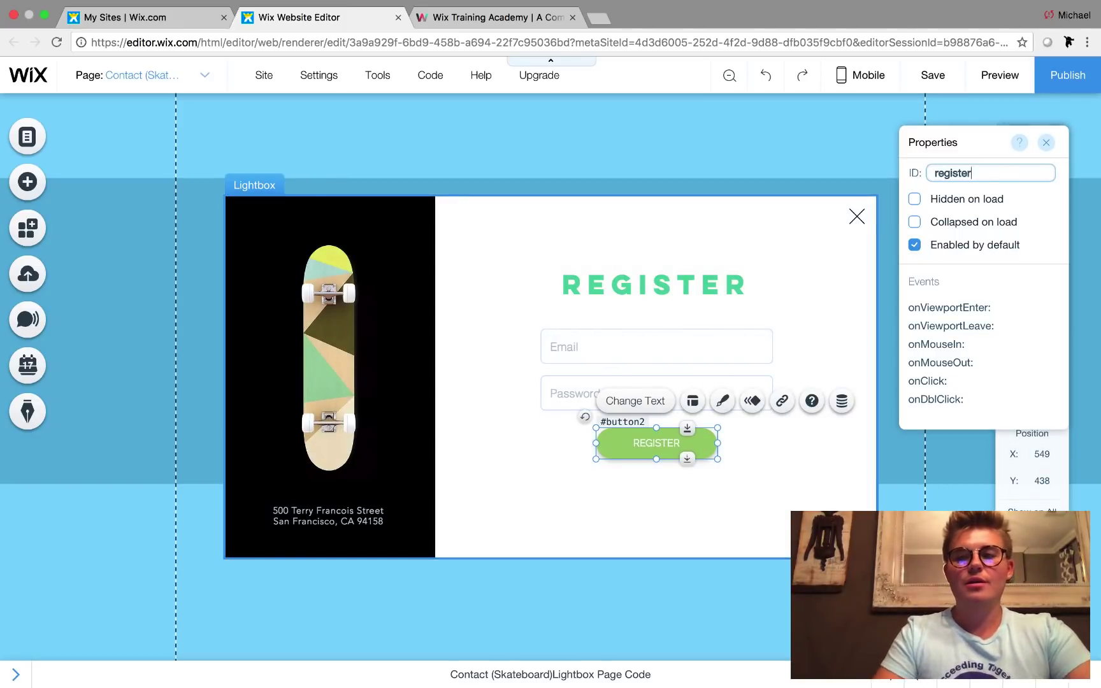
key(Return)
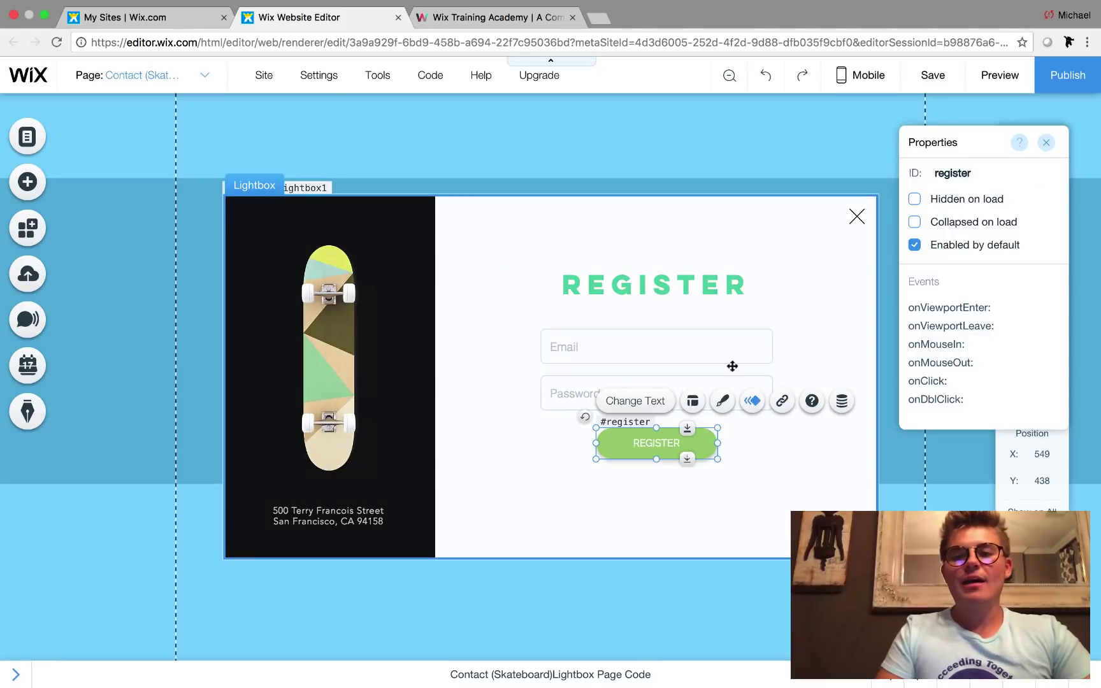
click(645, 352)
click(585, 394)
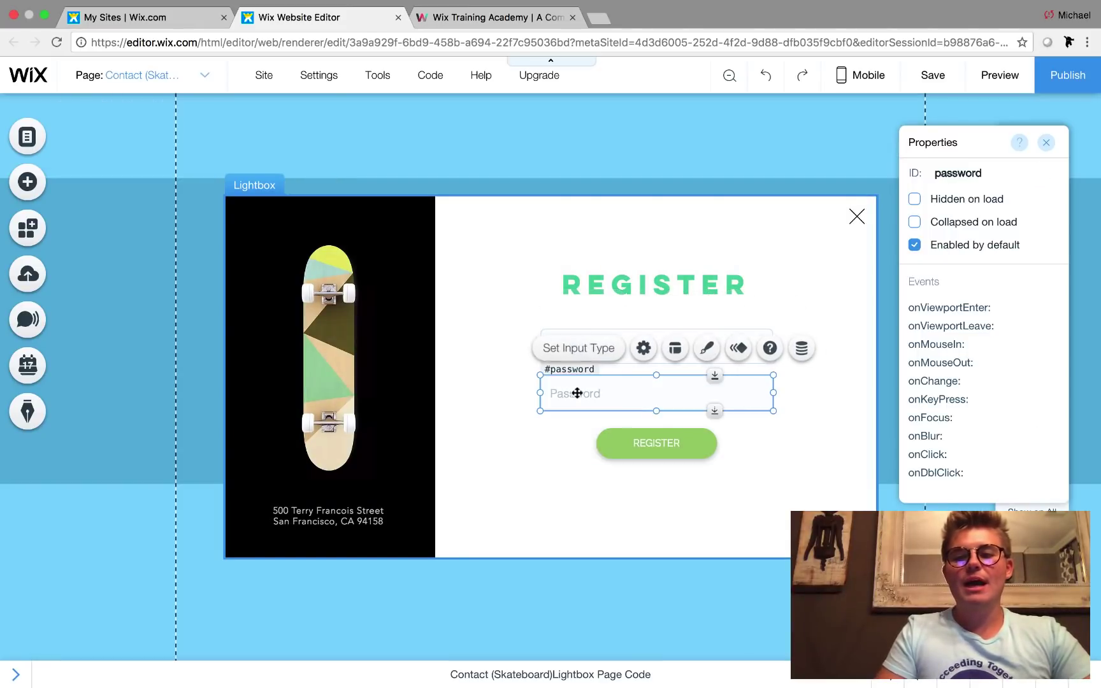
click(641, 440)
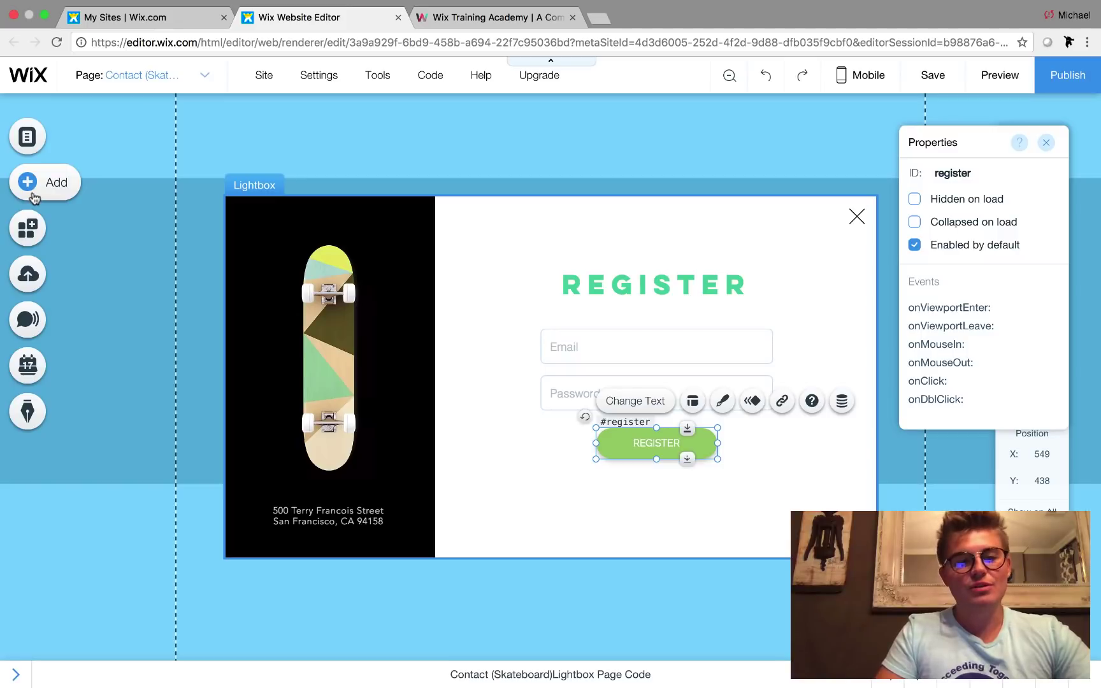
- Open the ARE YOU A CLIENT? lightbox's page code and select its registration code
click(27, 136)
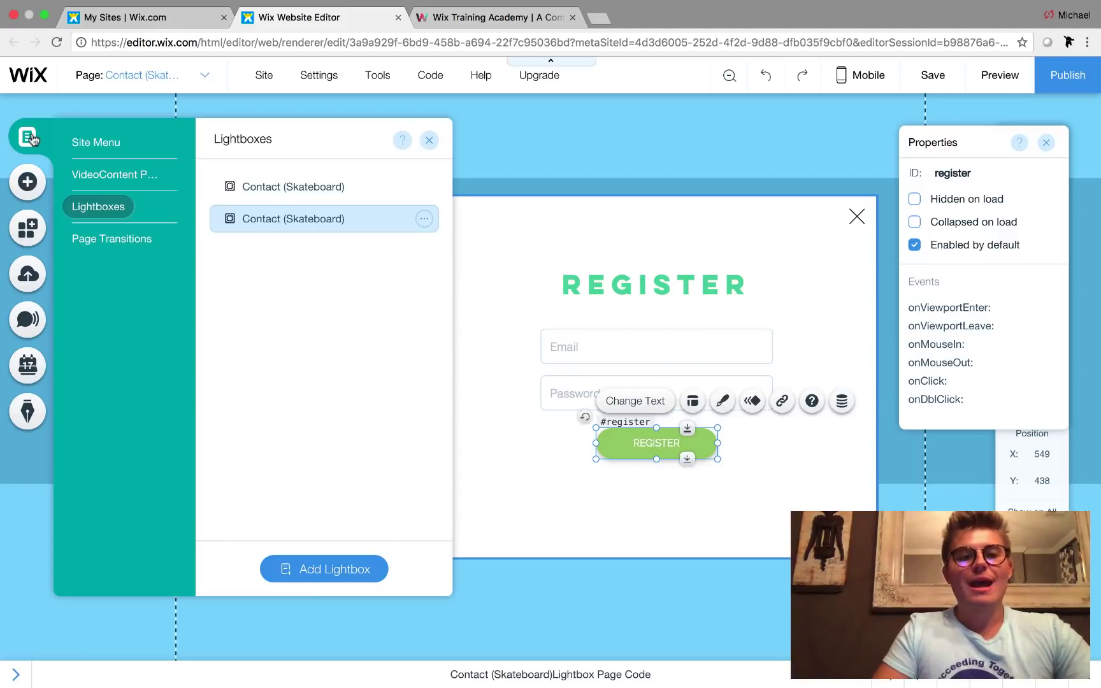
click(309, 189)
click(720, 678)
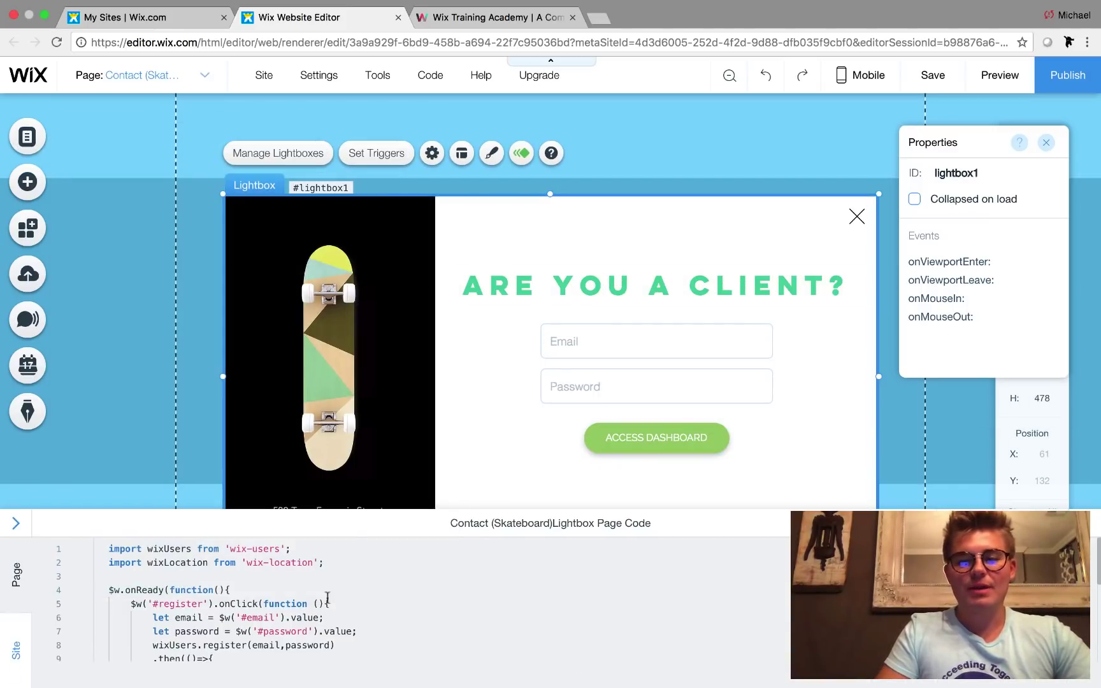
scroll(181, 613, down, 5)
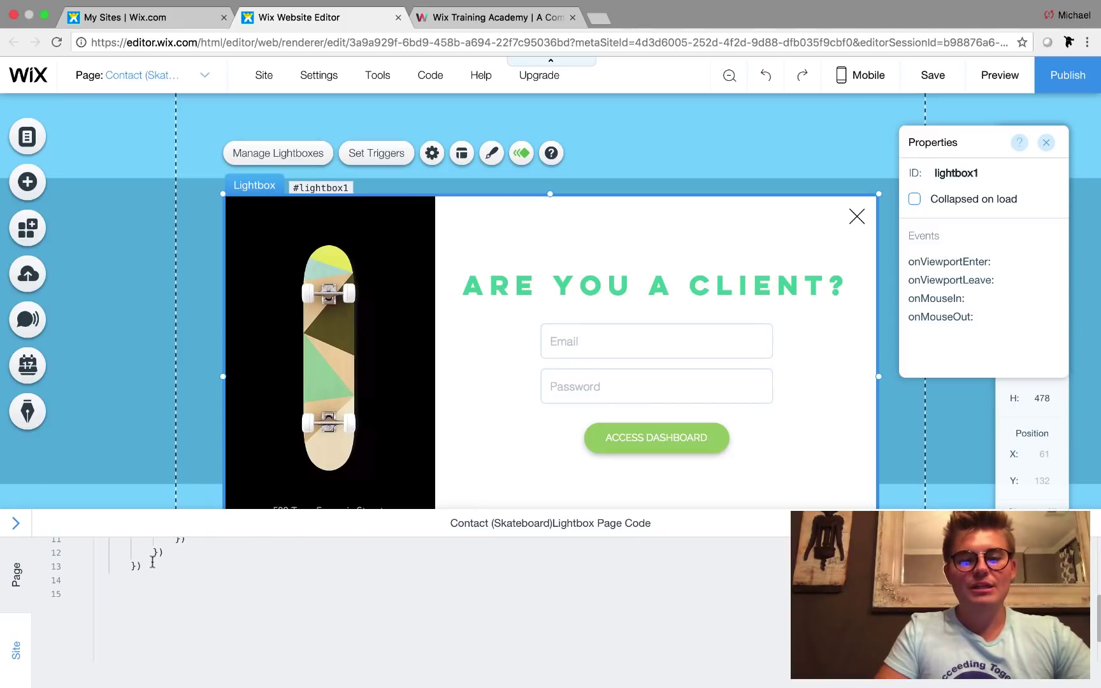
drag(153, 562, 83, 534)
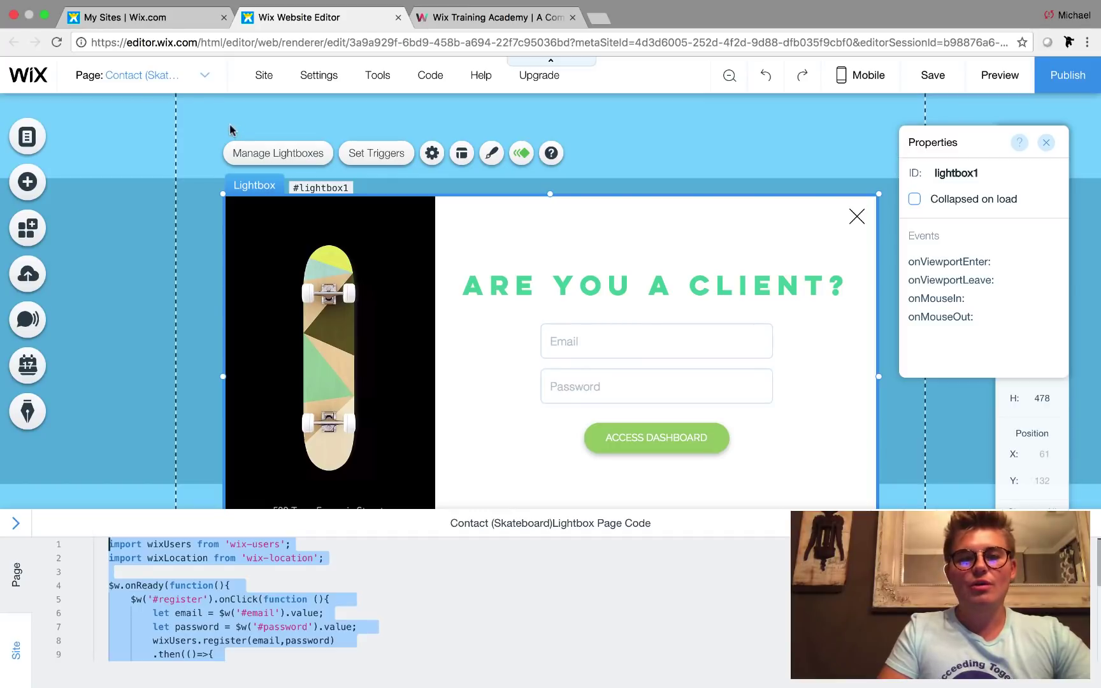
- Paste the registration code over the REGISTER lightbox's placeholder code
click(172, 76)
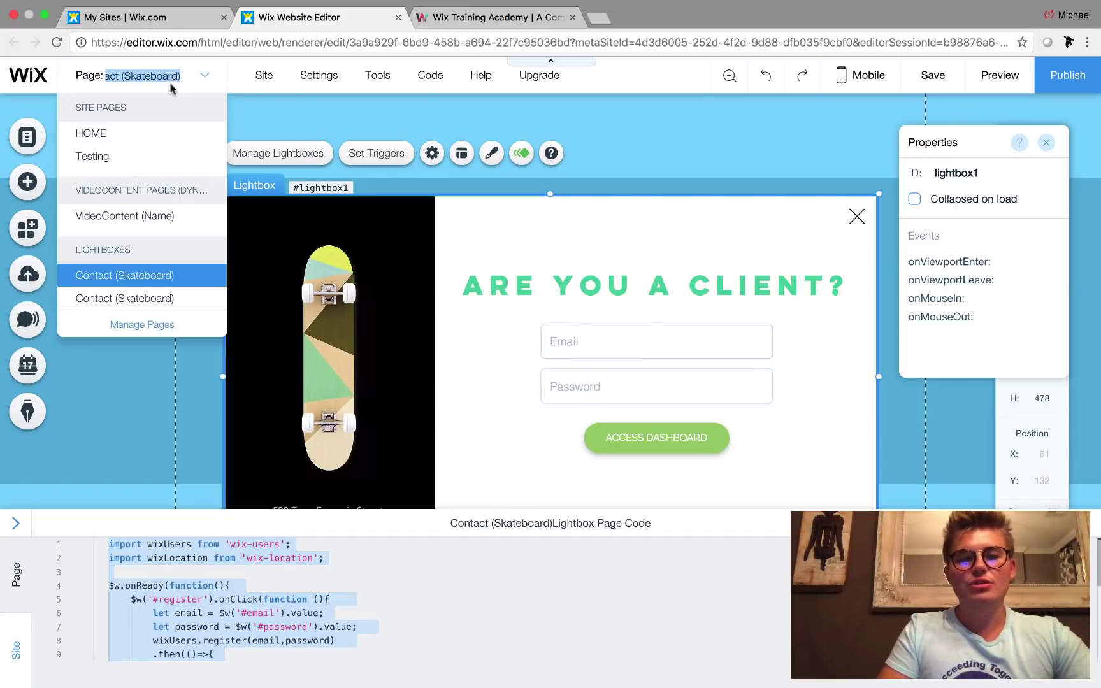
click(151, 298)
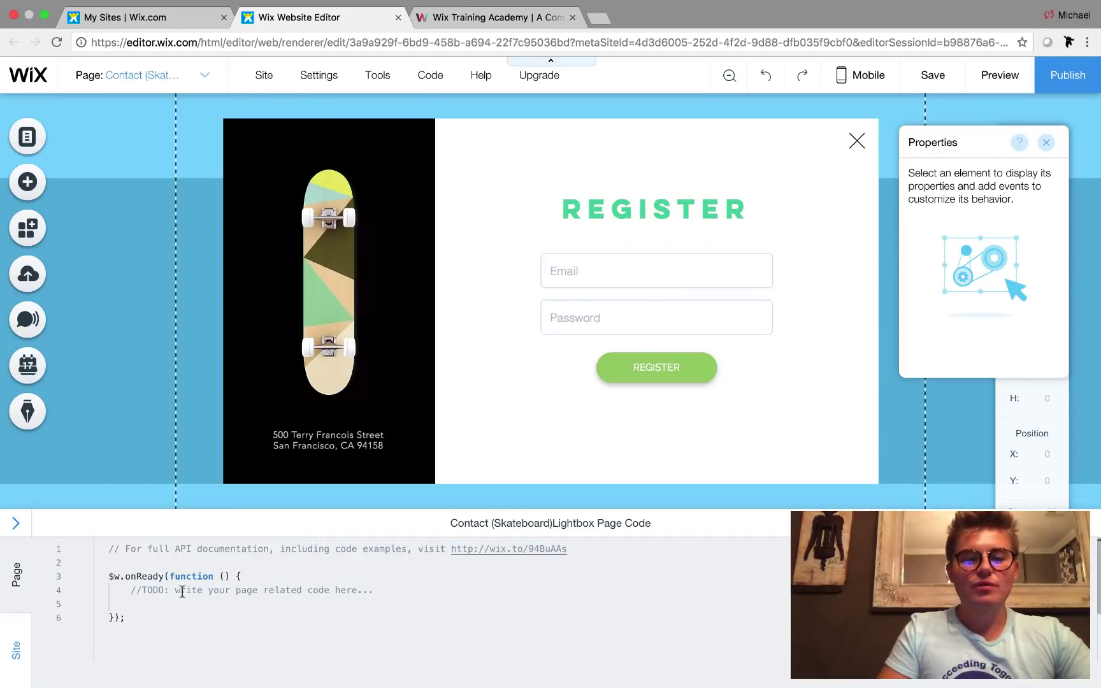
drag(140, 627, 80, 543)
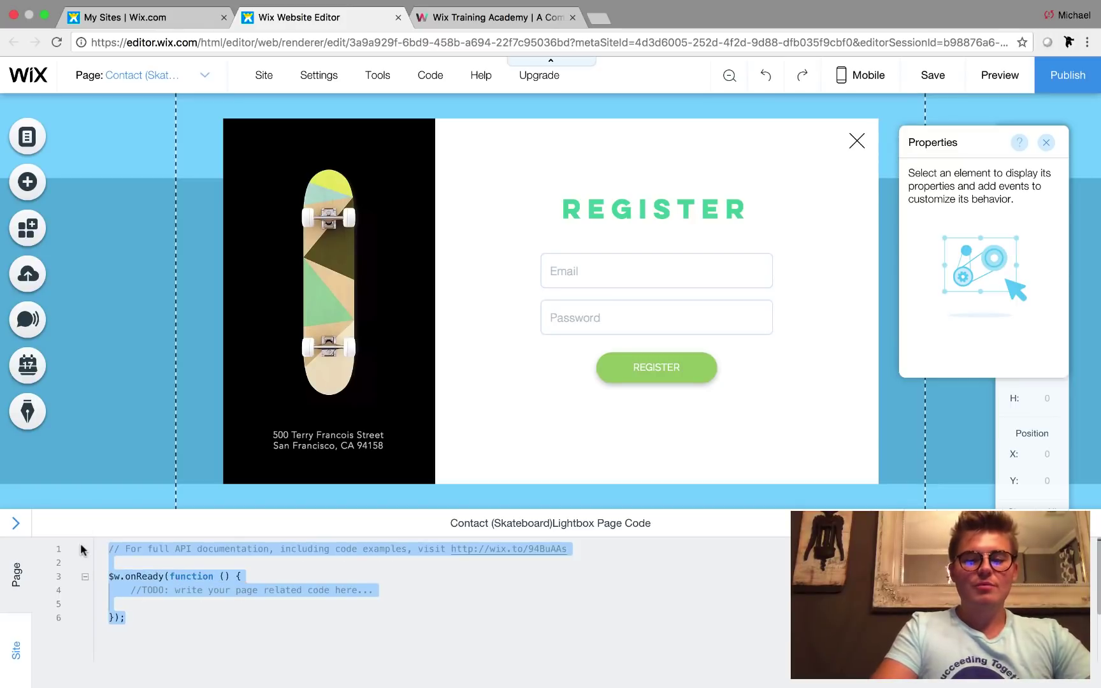
key(ctrl+v)
scroll(252, 593, up, 3)
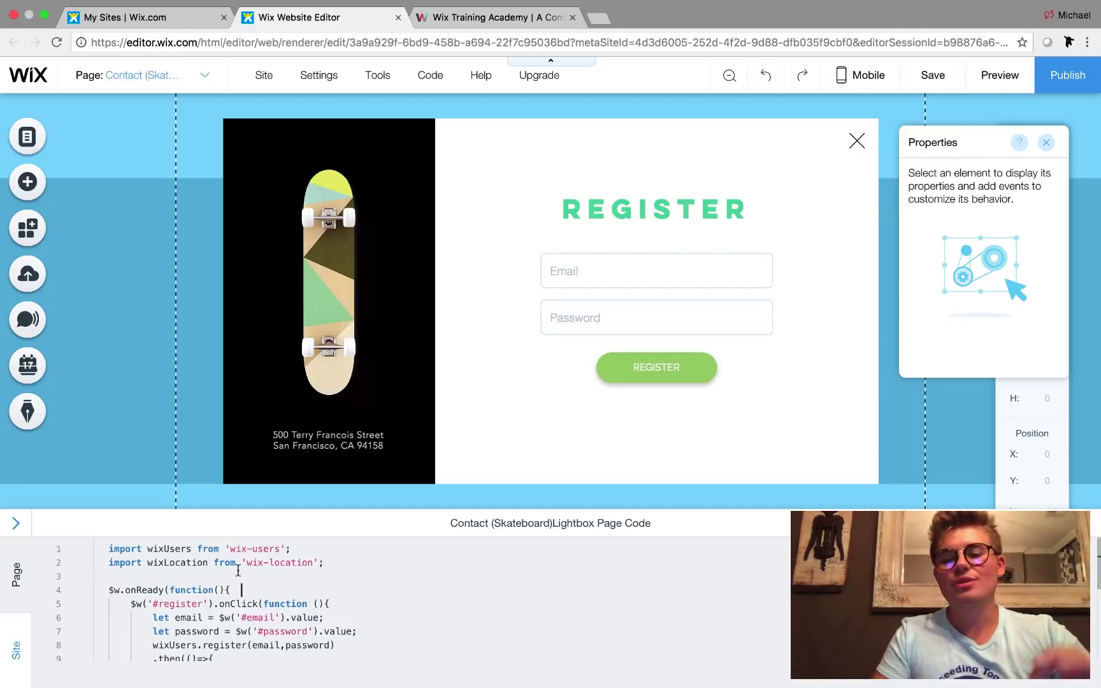
scroll(237, 570, down, 1)
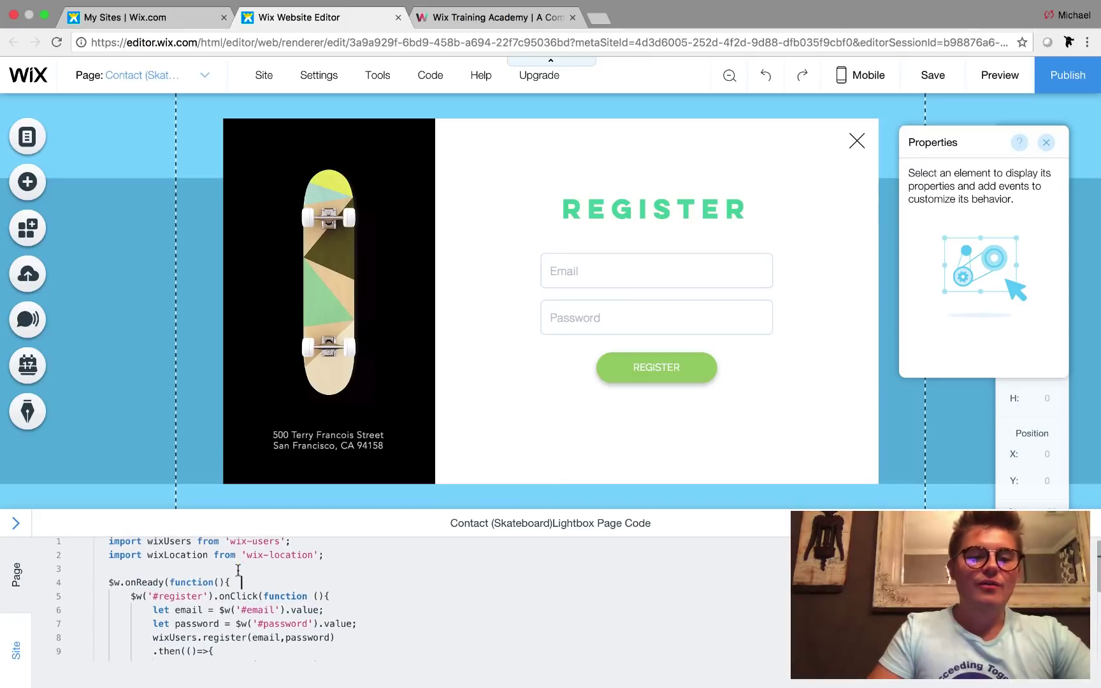
scroll(238, 570, up, 1)
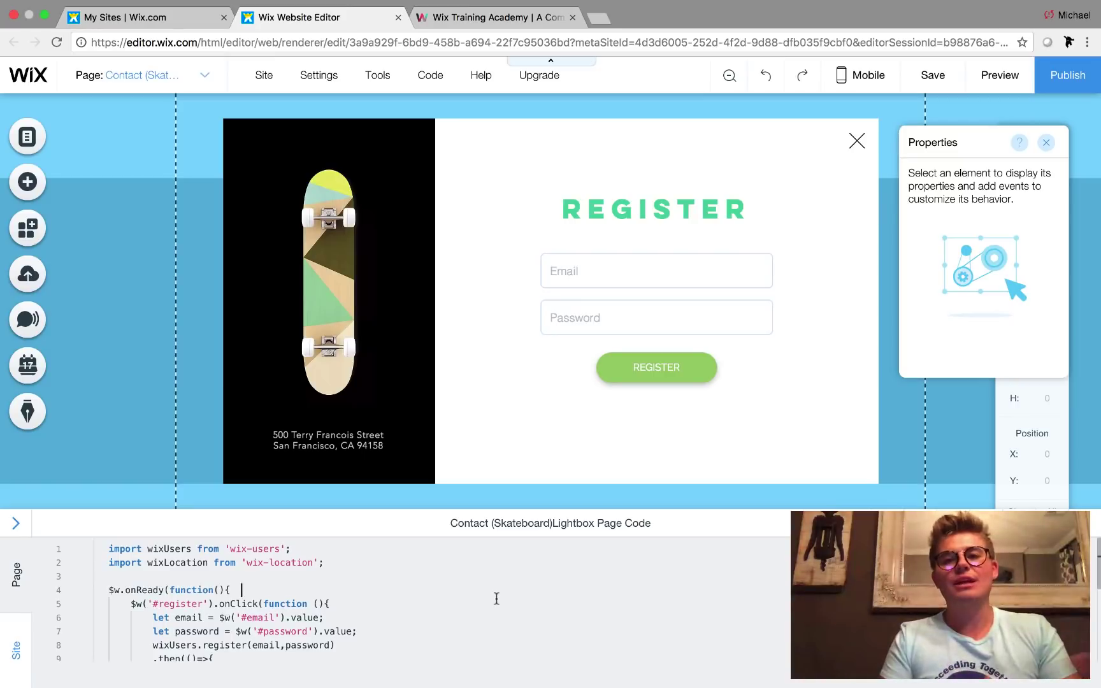
scroll(496, 599, down, 1)
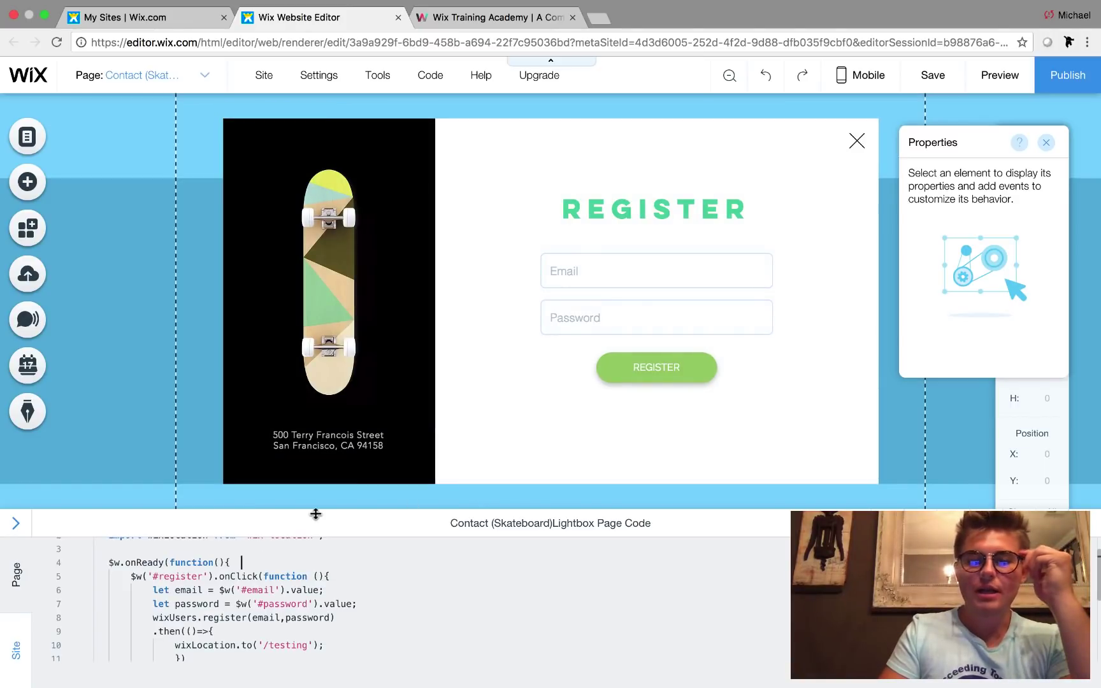
scroll(264, 577, down, 3)
scroll(264, 577, up, 4)
click(264, 577)
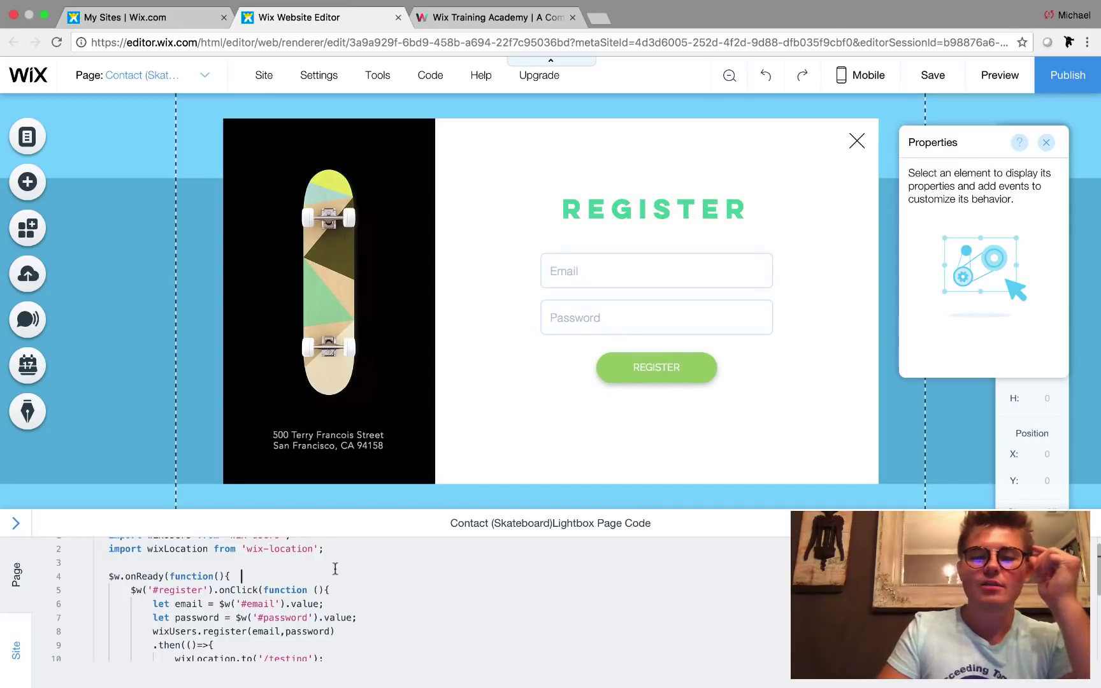
scroll(322, 571, down, 3)
scroll(323, 573, up, 2)
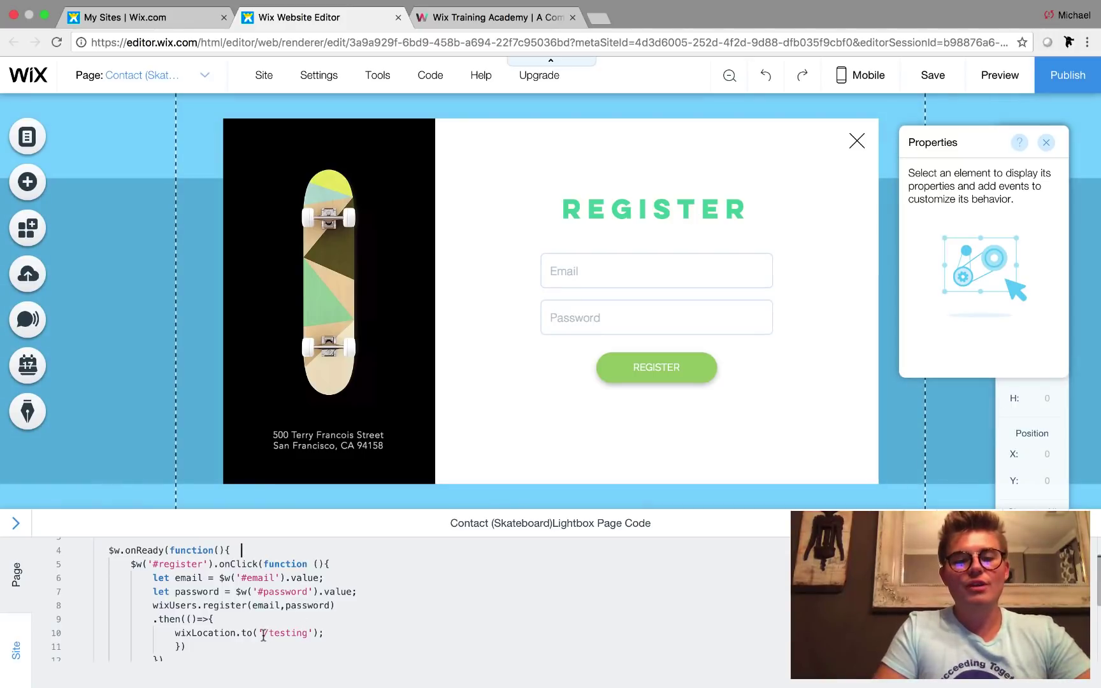
drag(263, 633, 303, 634)
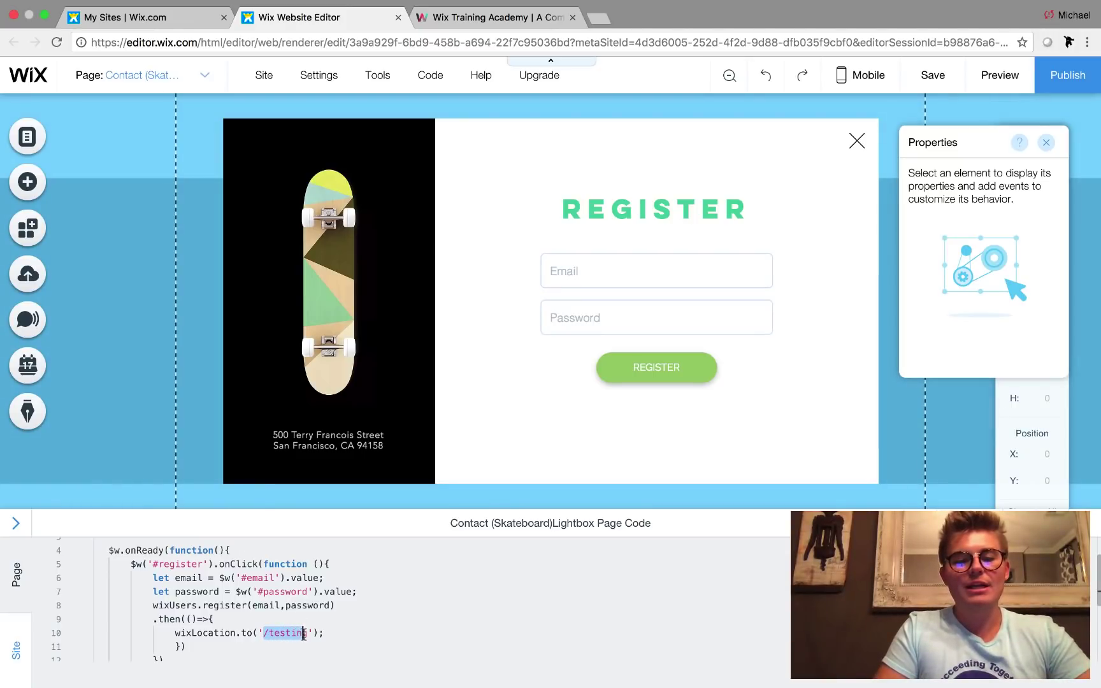
click(270, 634)
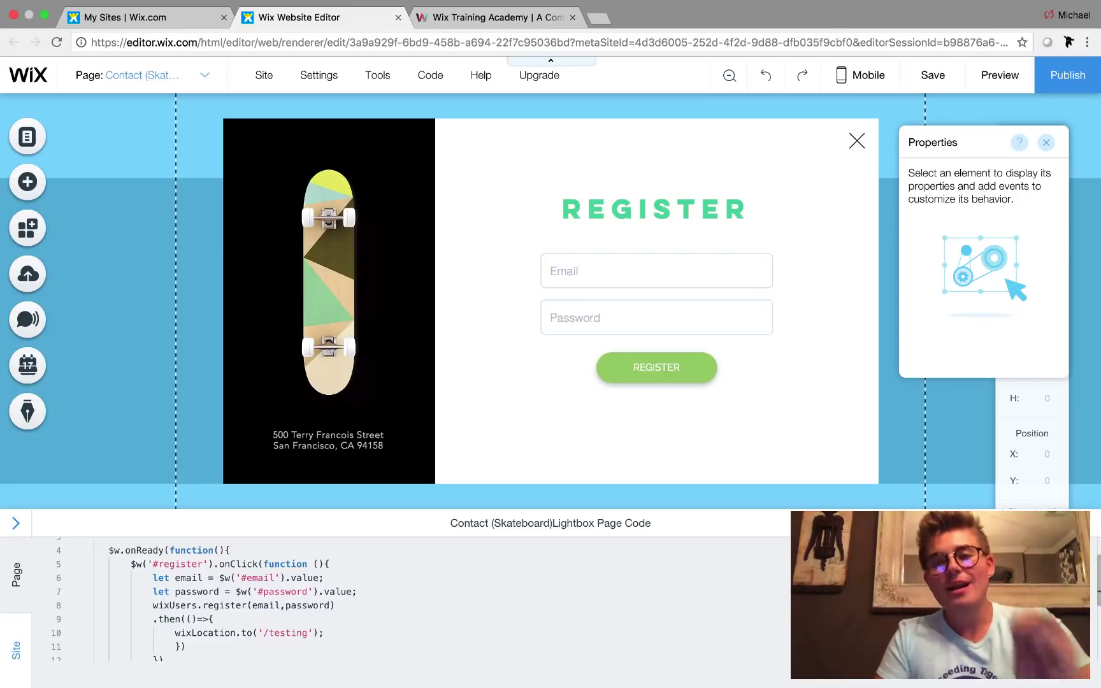
scroll(219, 634, down, 3)
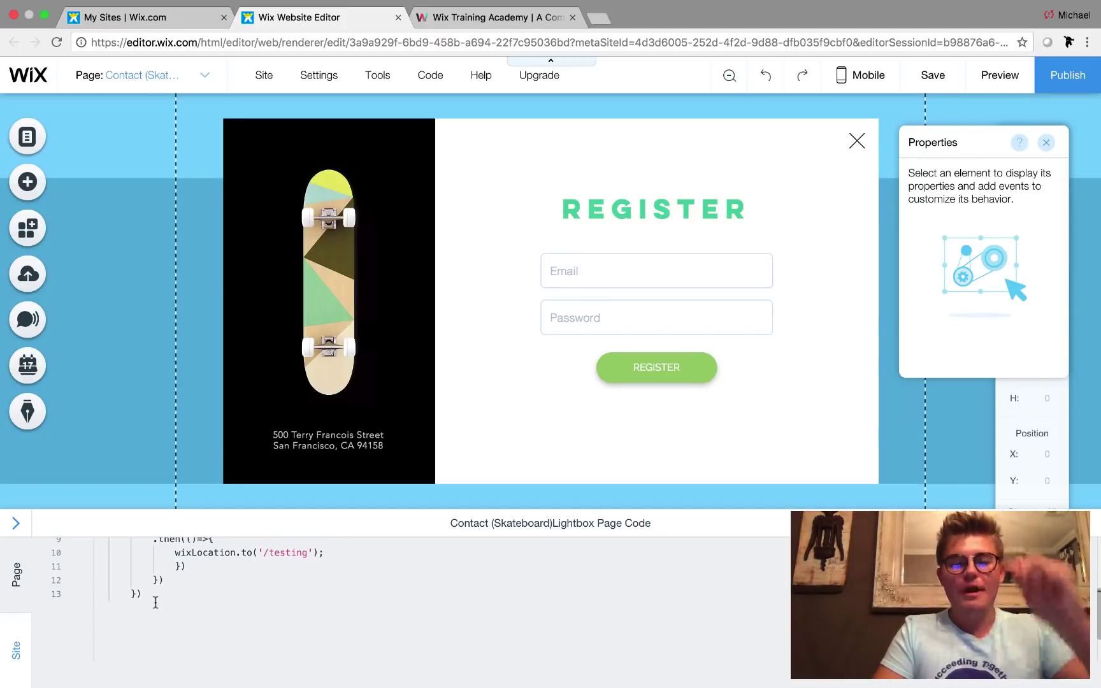
scroll(159, 605, up, 2)
scroll(221, 617, up, 2)
scroll(220, 617, up, 1)
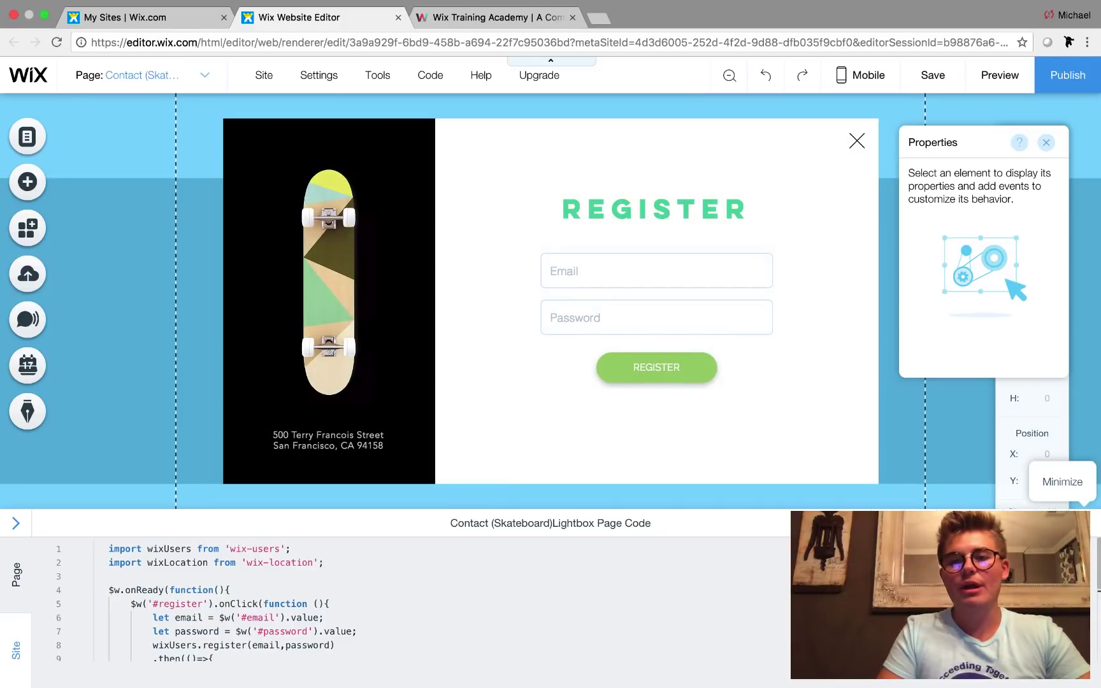
- Turn off automatic display for the ARE YOU A CLIENT? lightbox in its settings
click(1086, 523)
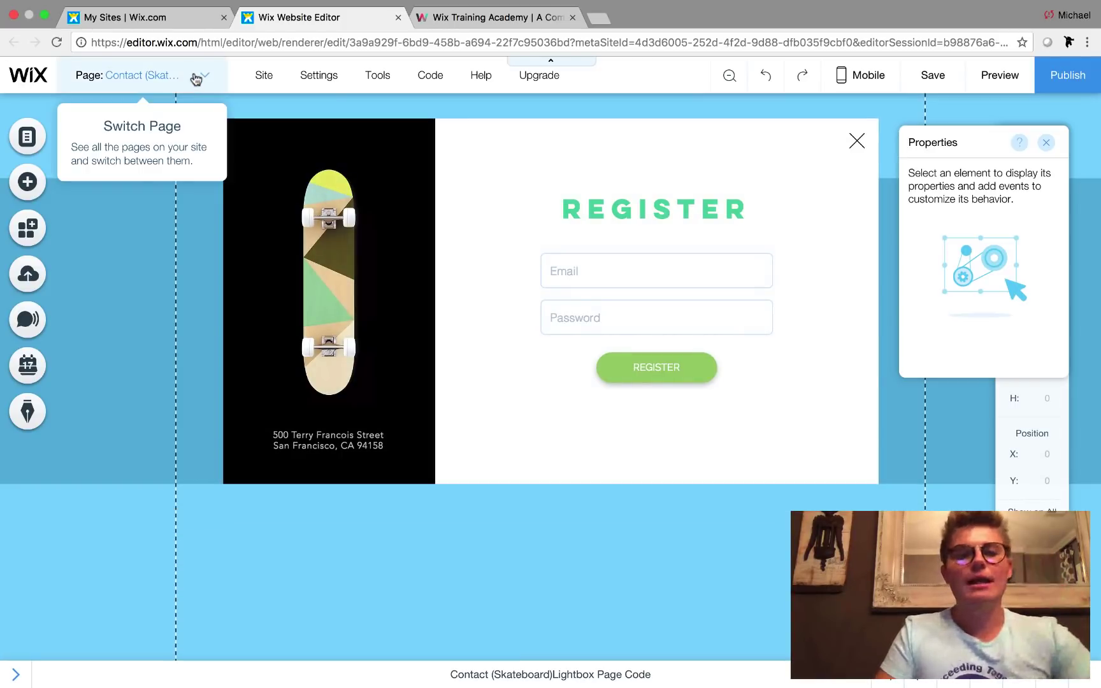
click(195, 78)
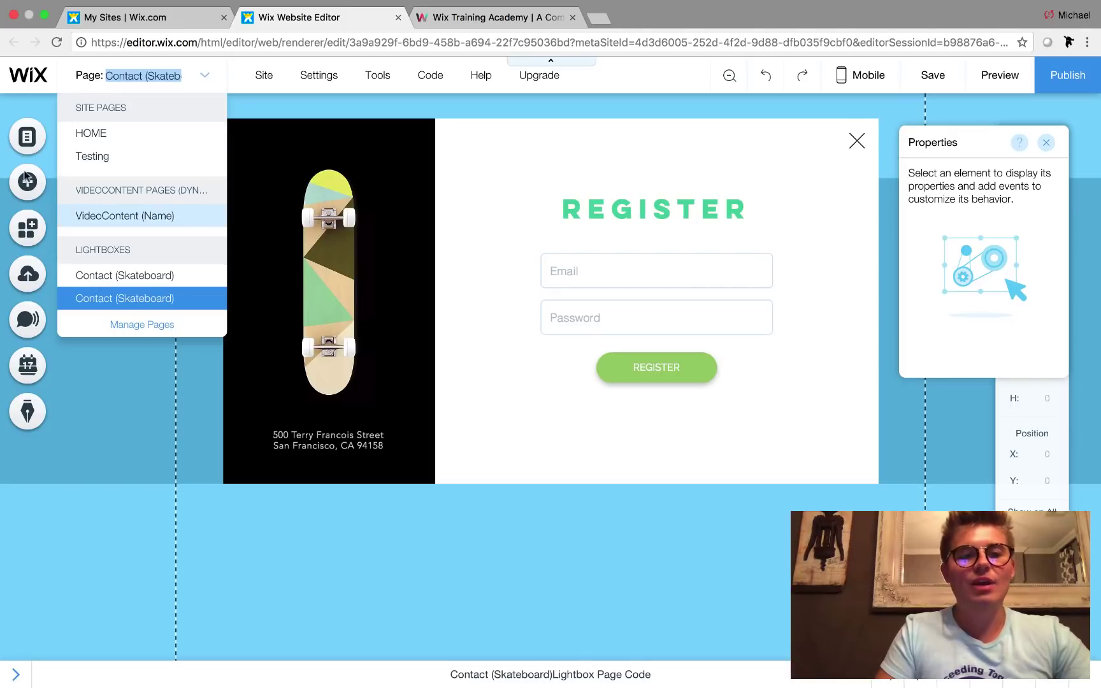
click(27, 140)
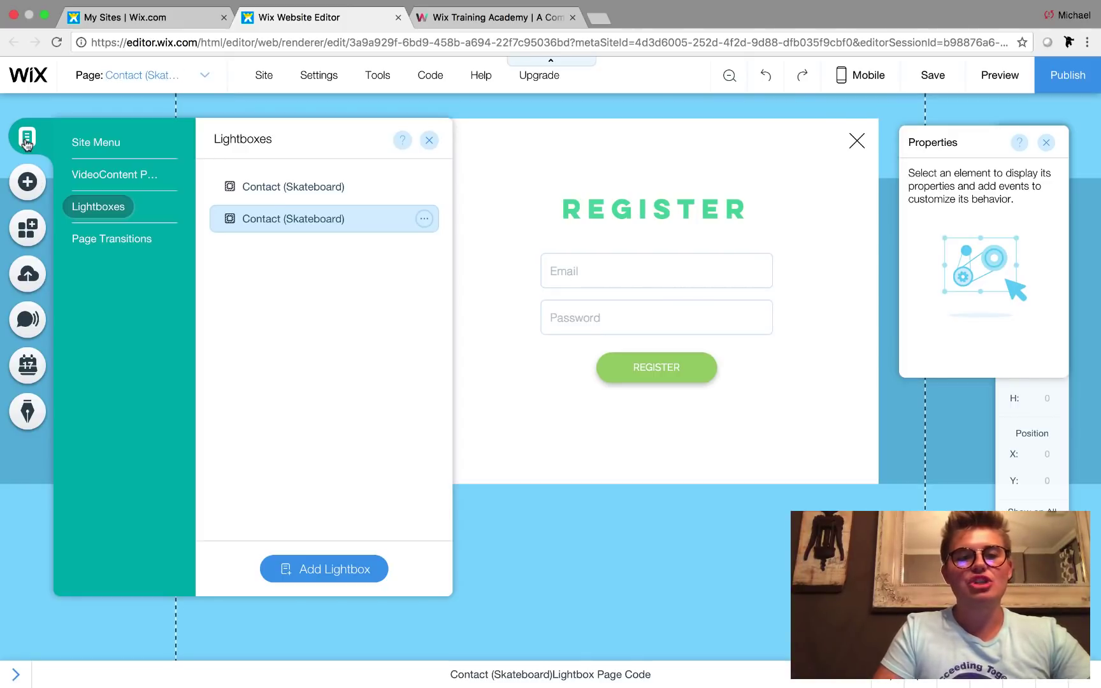
click(423, 187)
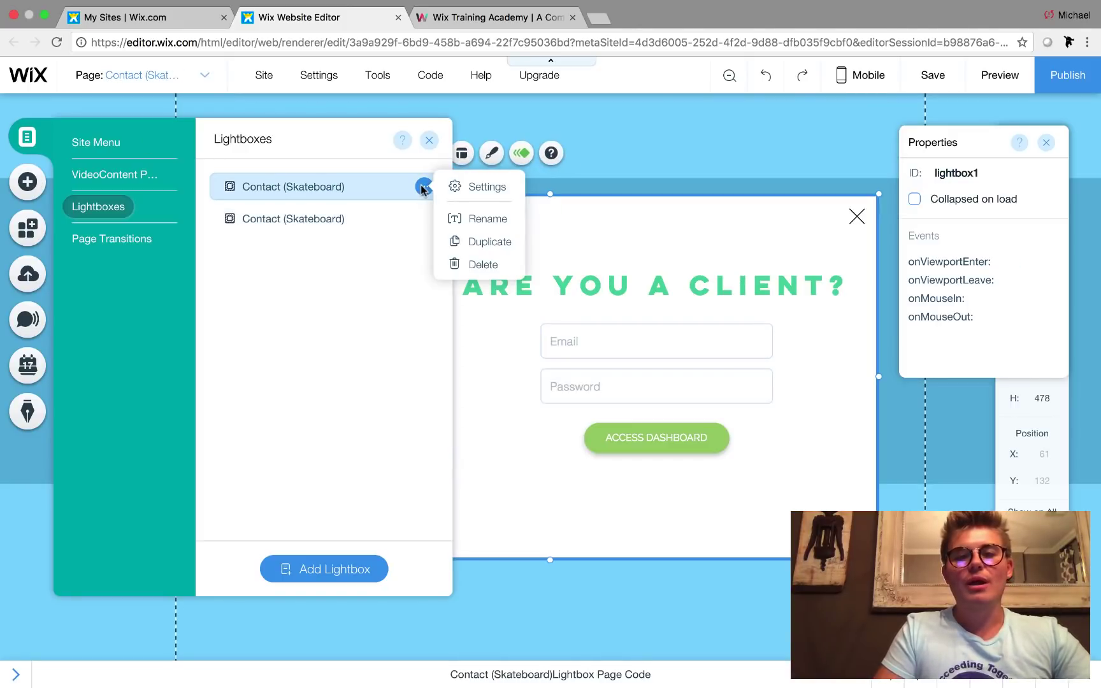
click(472, 188)
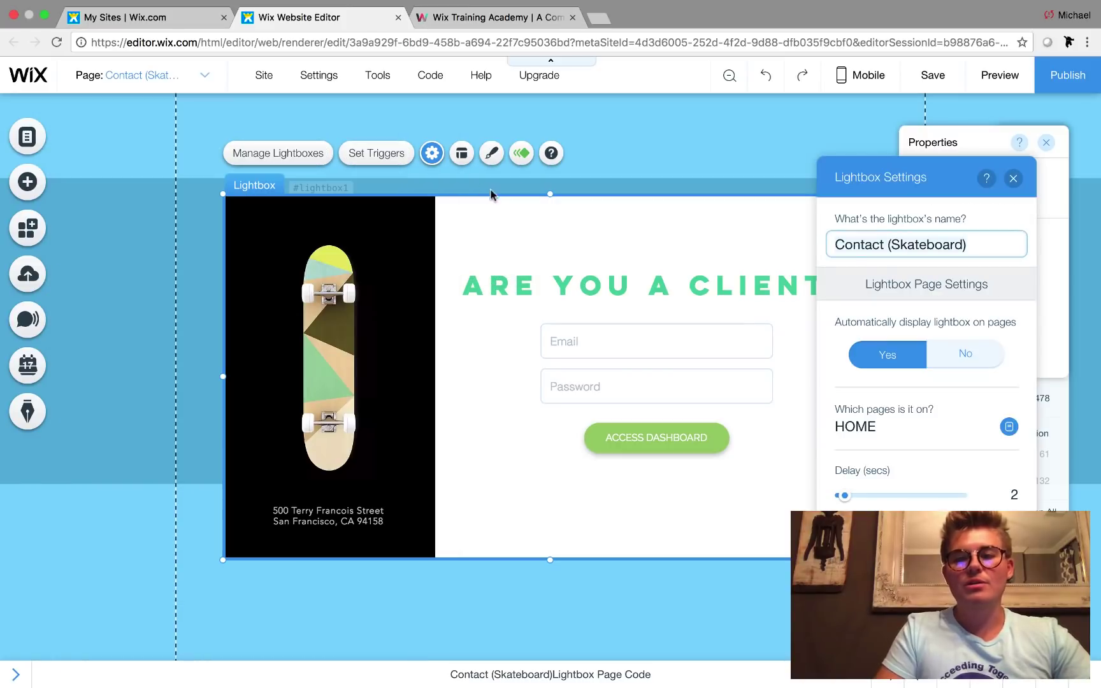
click(962, 355)
click(1013, 179)
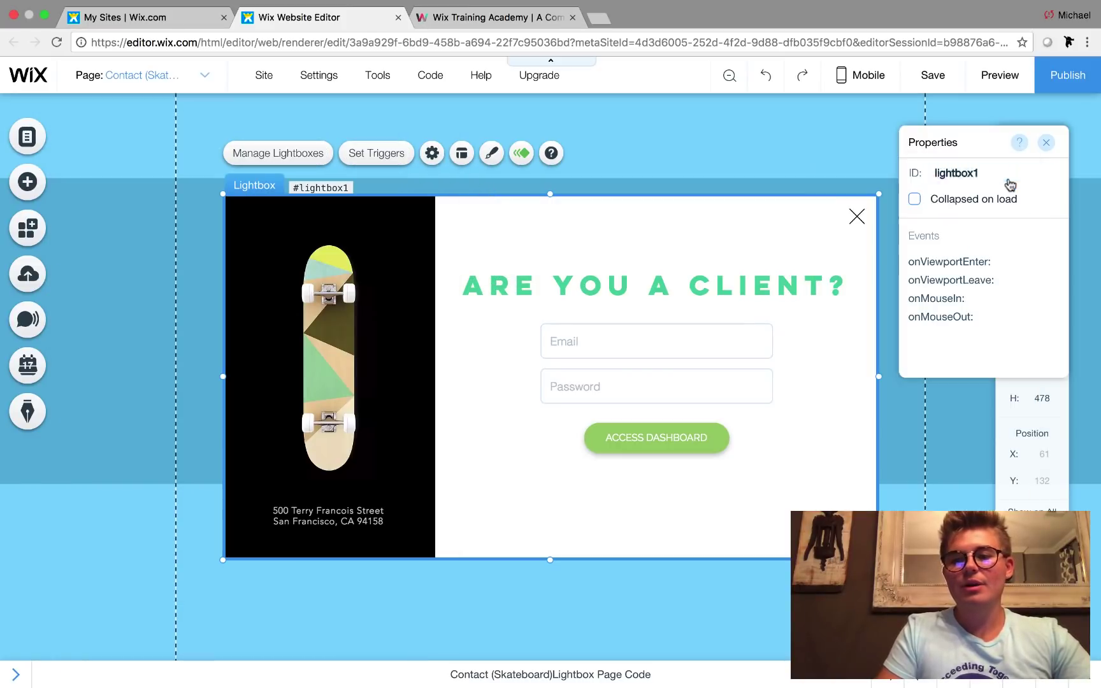
- Return to the REGISTER lightbox and publish the site
click(126, 75)
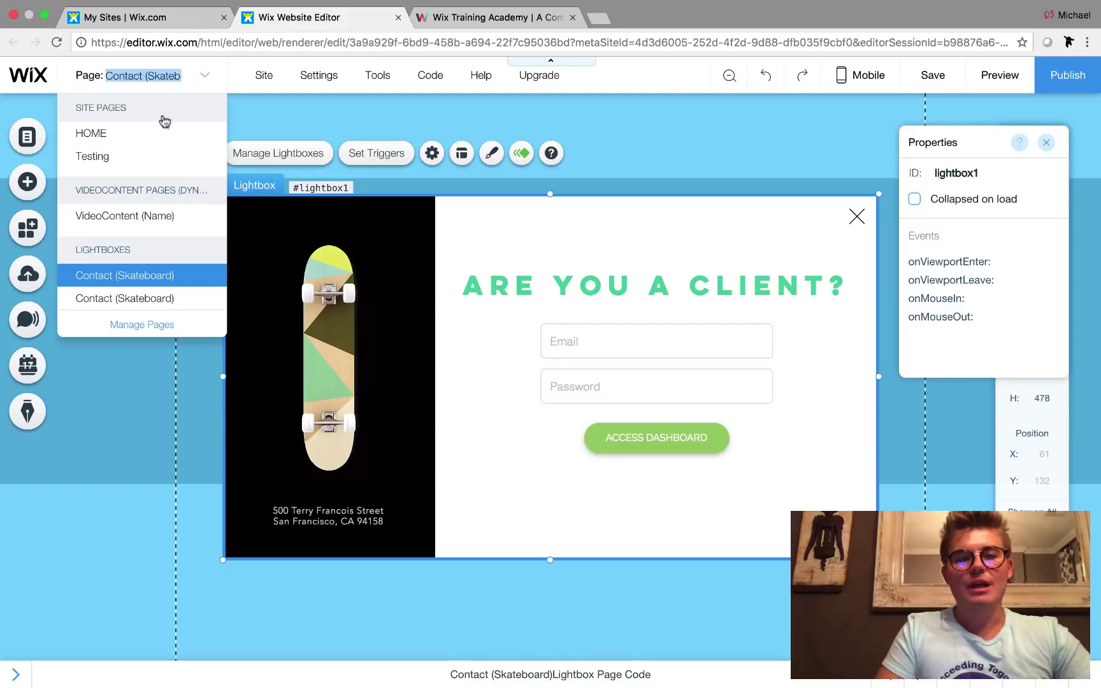
click(161, 299)
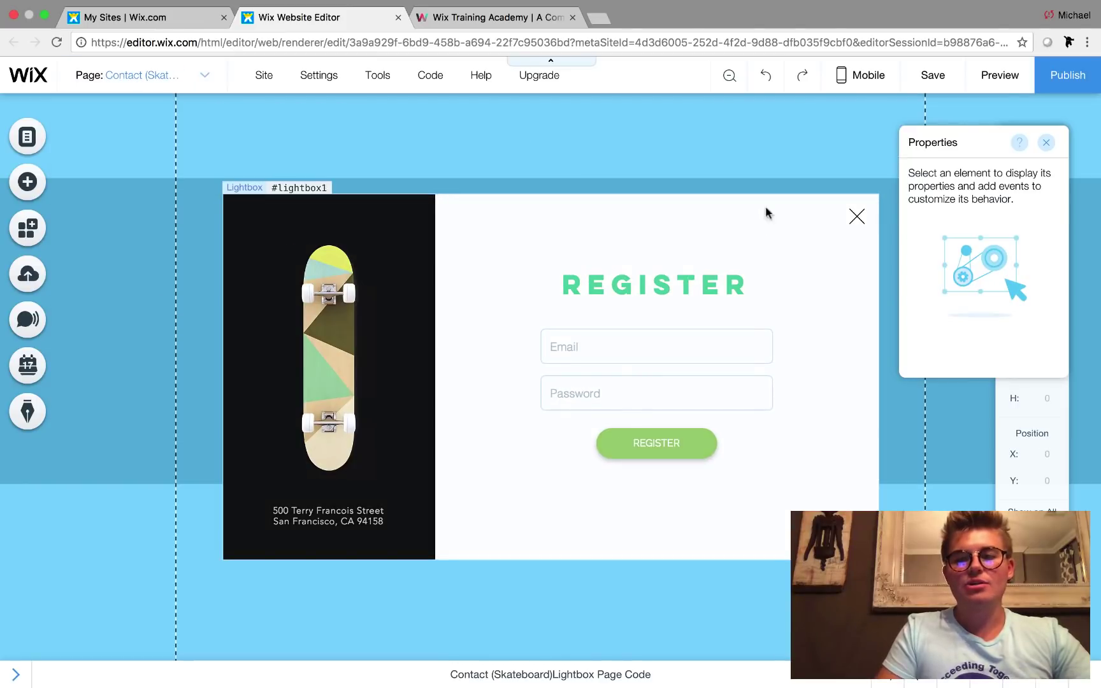
click(1069, 77)
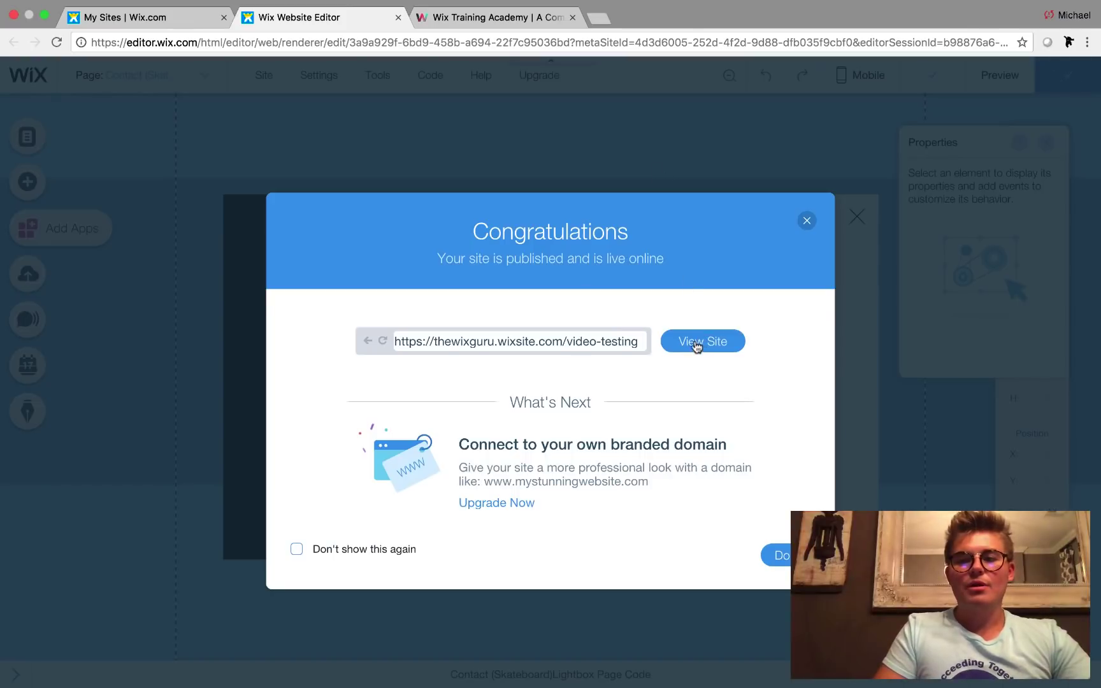
- View the published site in a new tab, then return to the editor and dismiss the Congratulations dialog
click(696, 345)
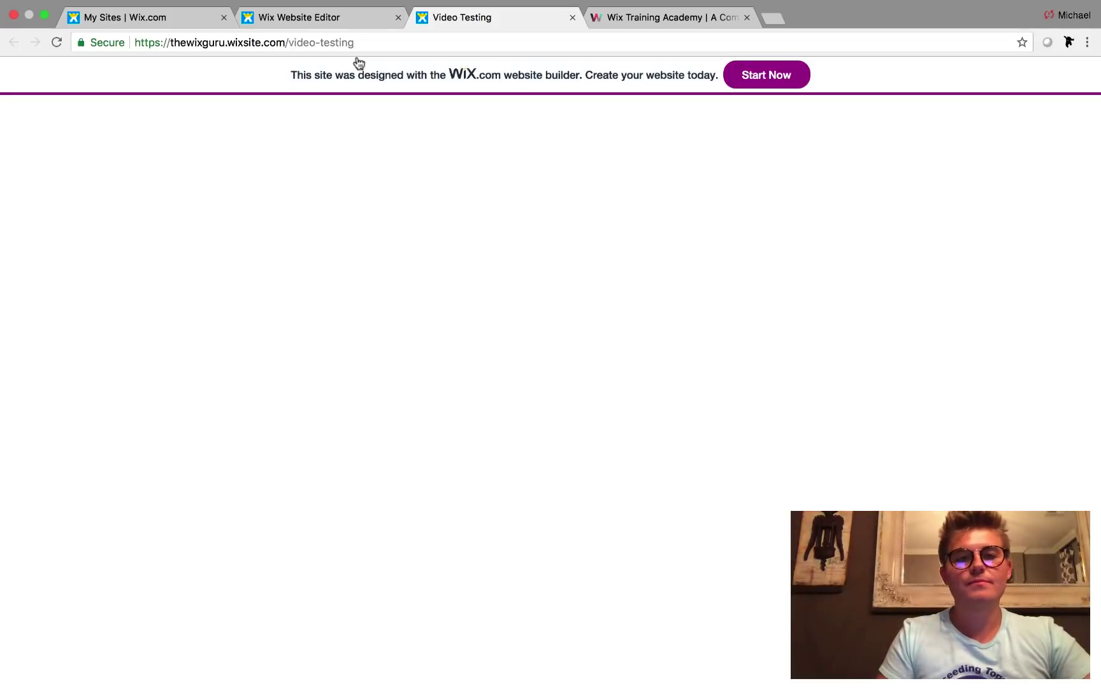
click(280, 18)
click(777, 554)
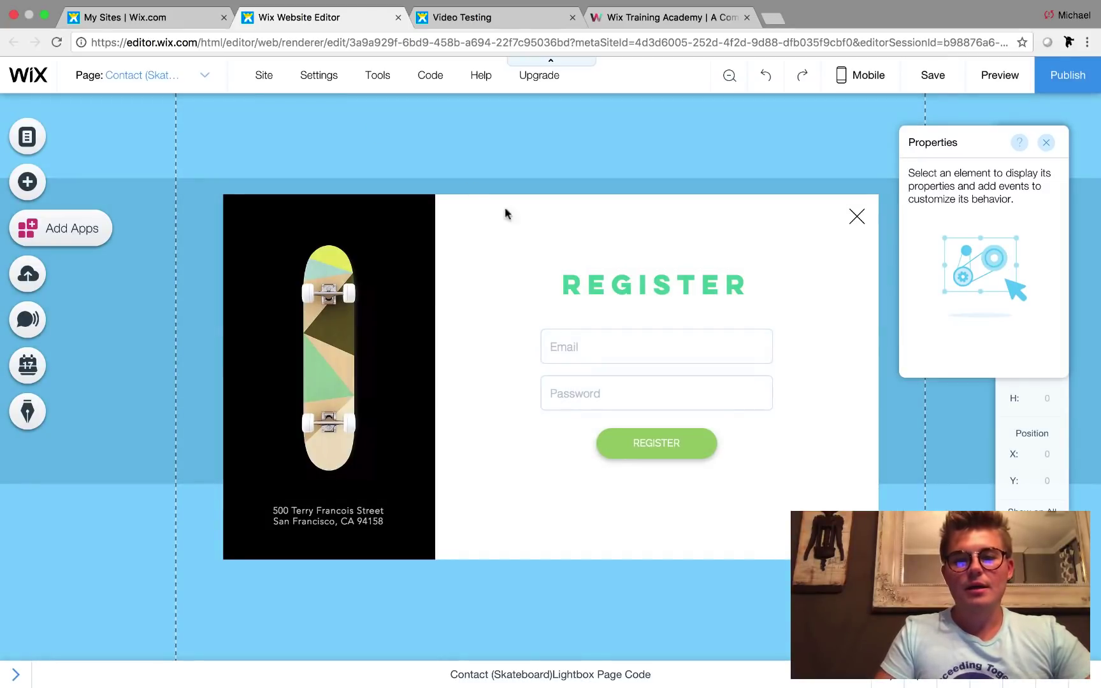
- Set the REGISTER lightbox triggers to show only on HOME, unchecking Testing, and publish
click(483, 205)
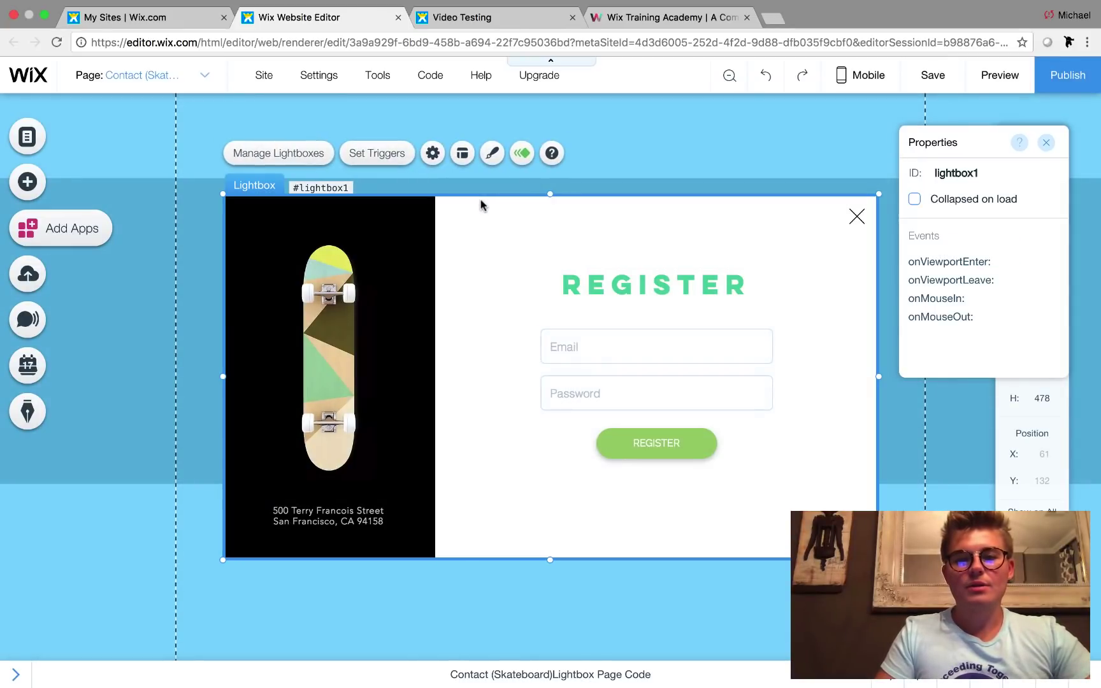
click(379, 156)
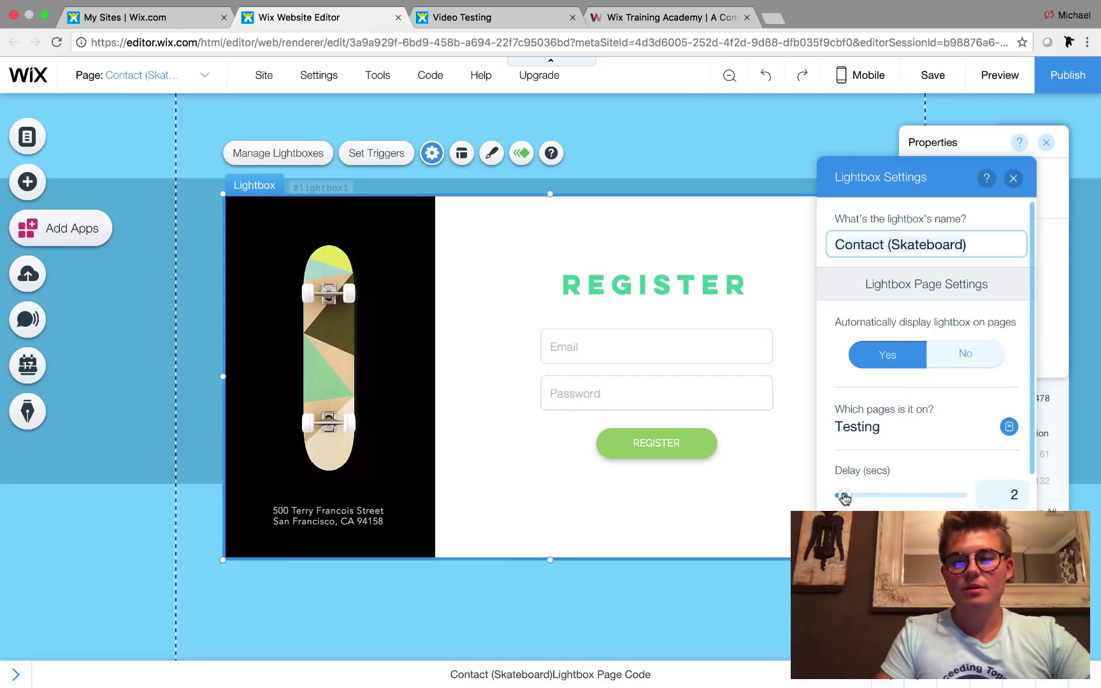
drag(843, 496, 843, 496)
scroll(901, 391, down, 1)
click(902, 391)
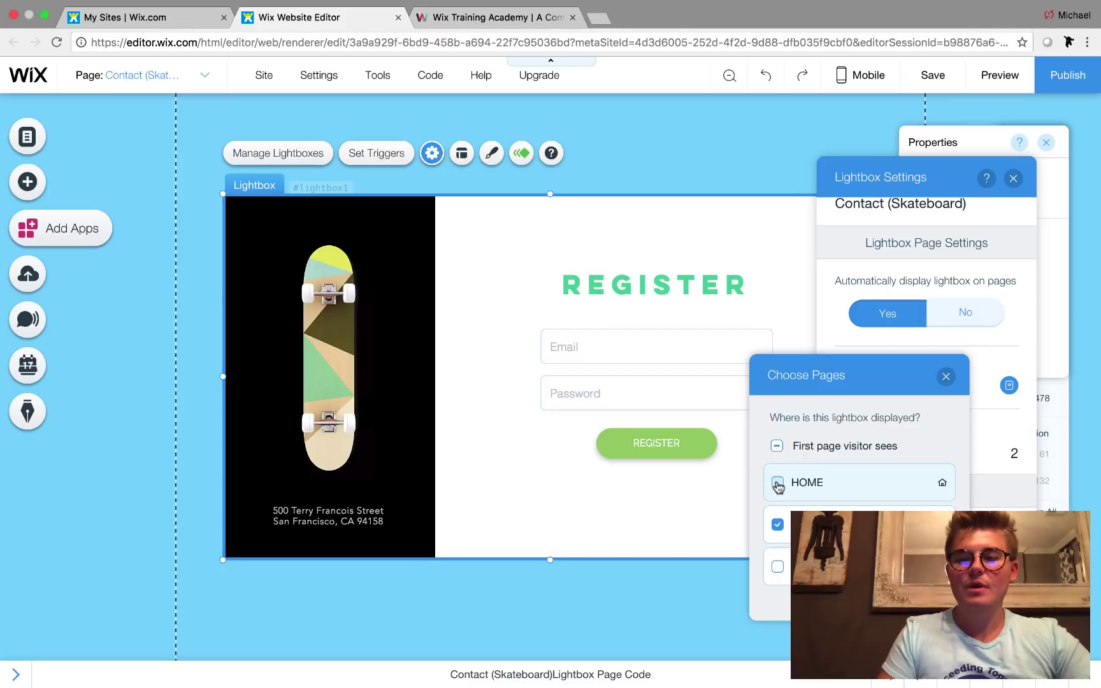
click(774, 534)
click(946, 376)
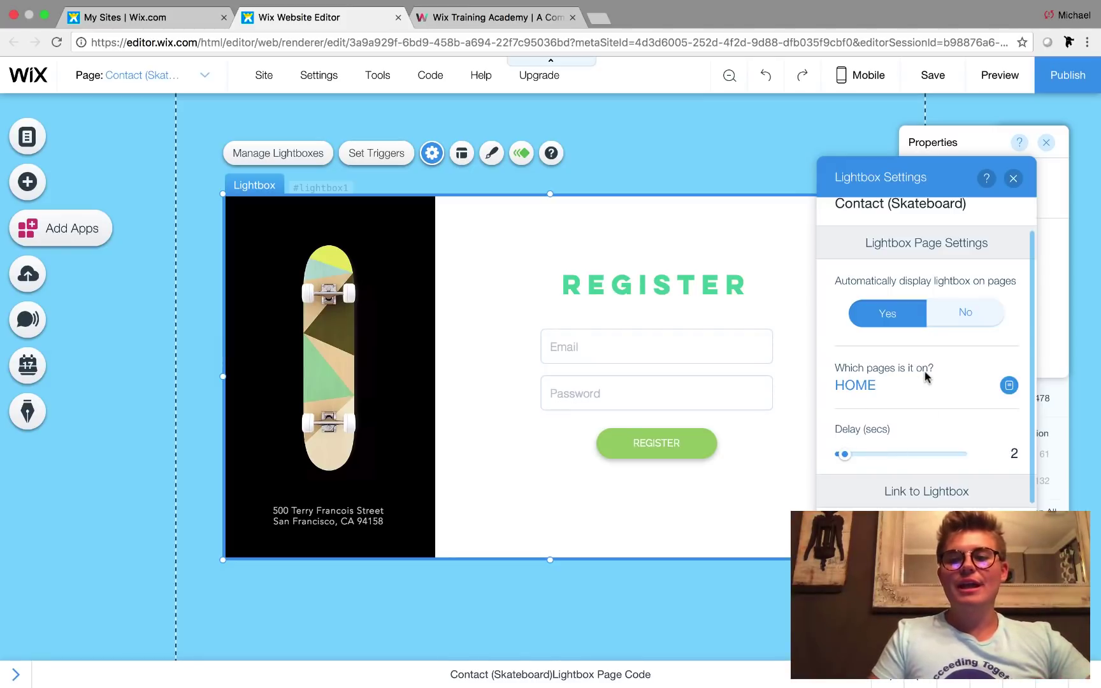
click(1013, 179)
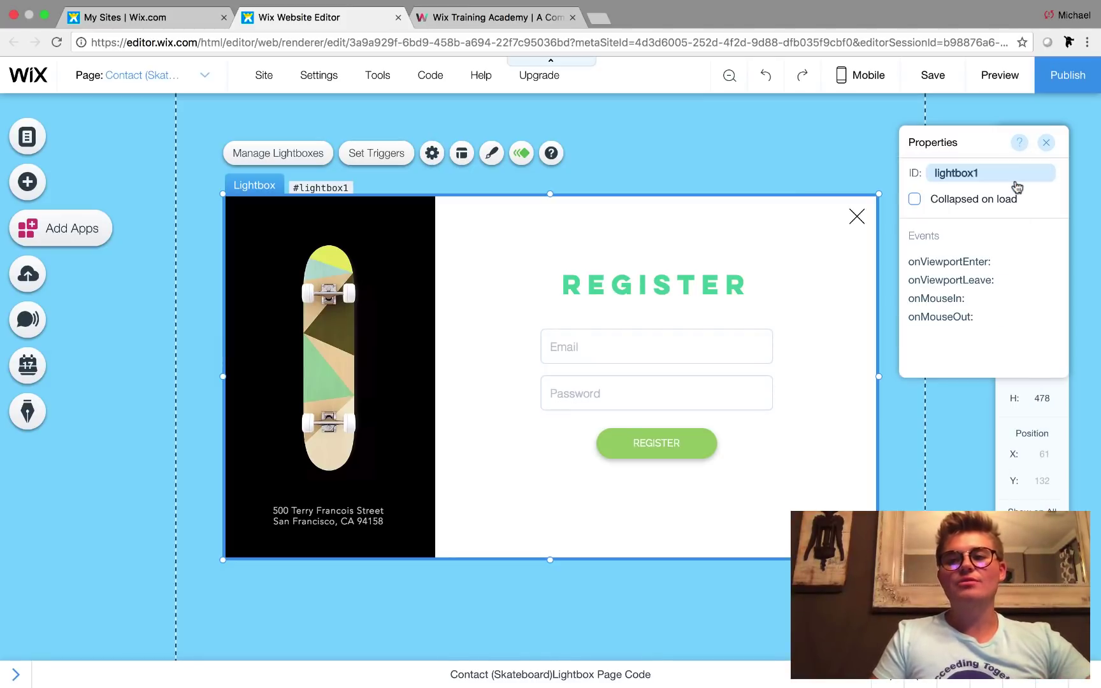
click(1074, 78)
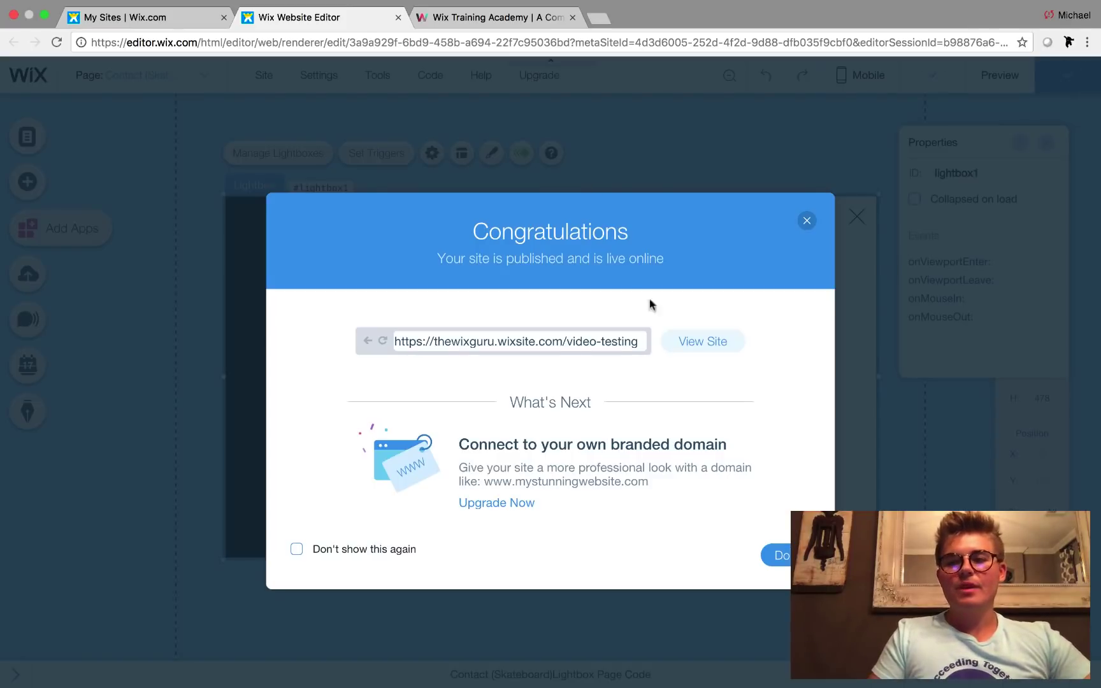
click(703, 341)
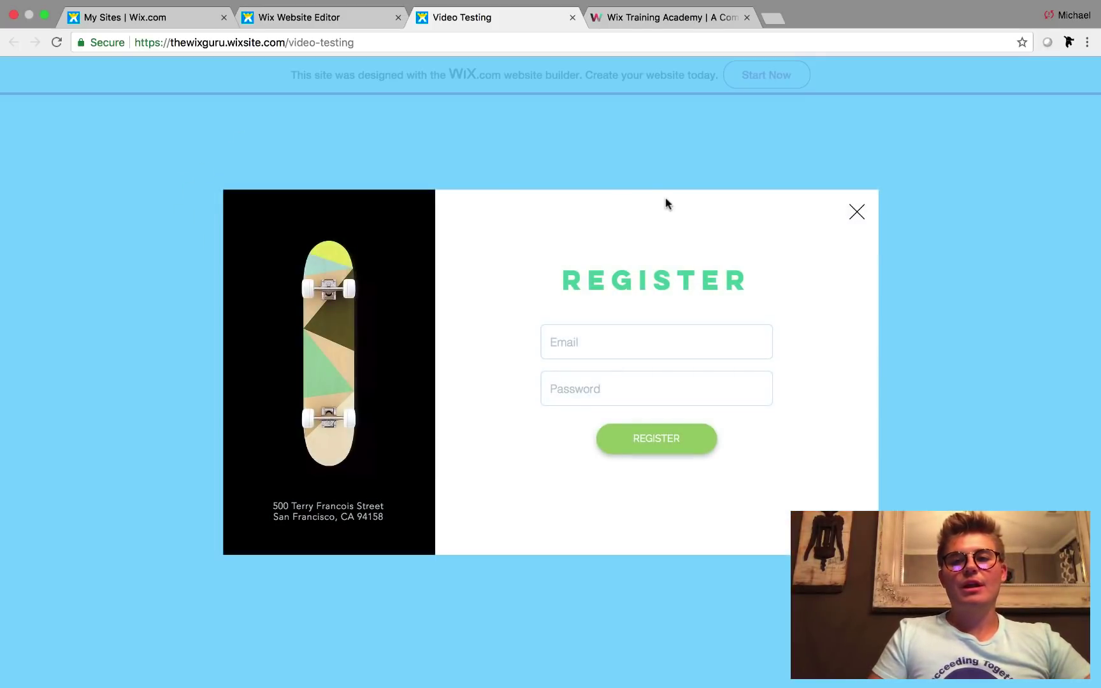
click(625, 340)
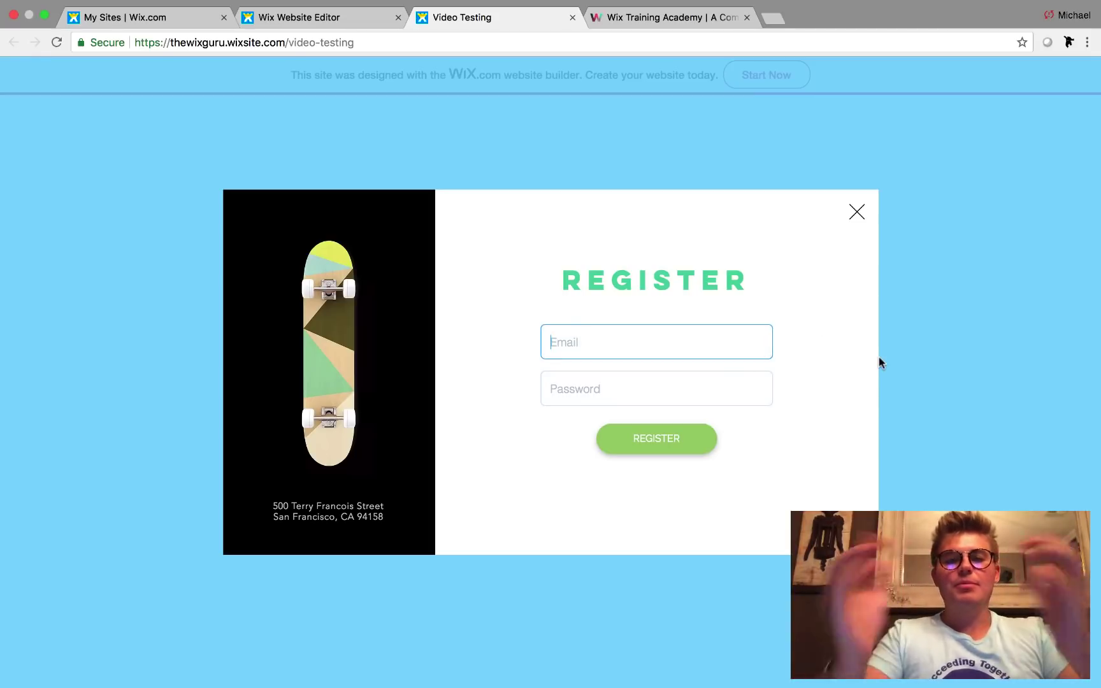
text(test@test.com)
key(Tab)
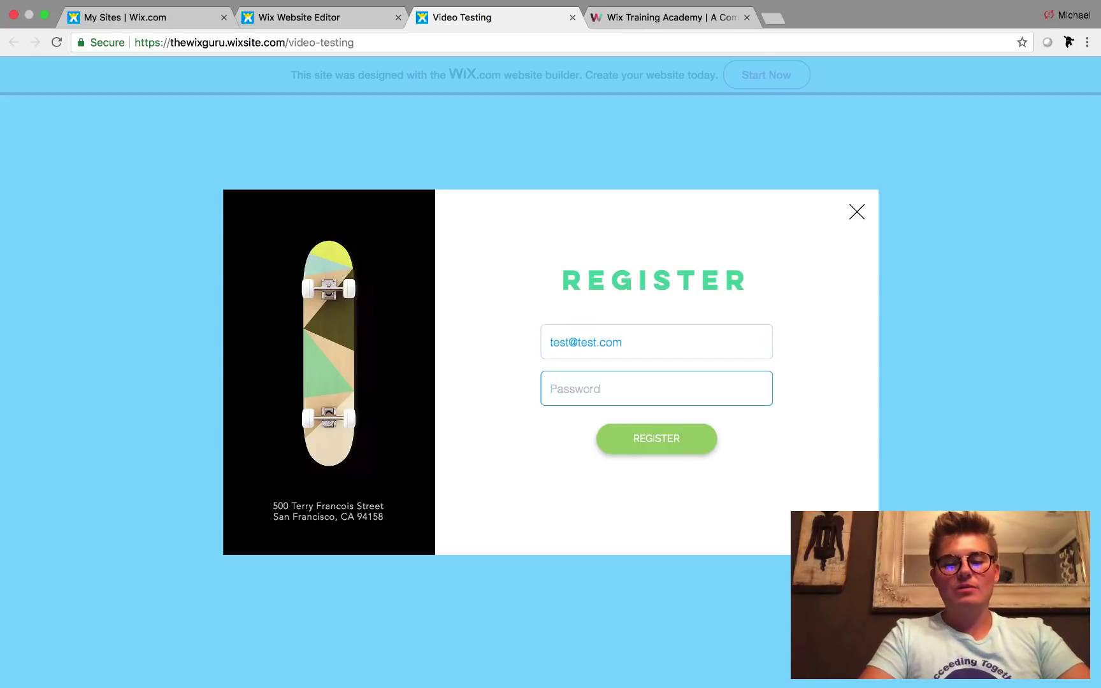
text(test)
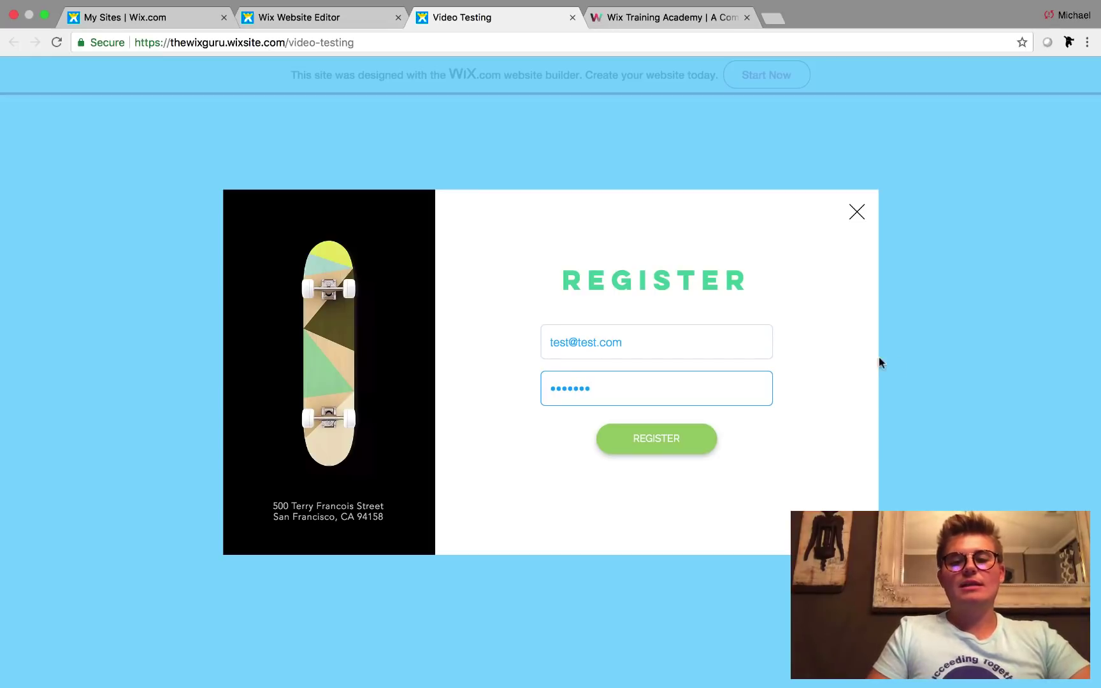
- Submit the registration, confirm the Testing page loads, then browse the Wix Training Academy Code Snippets page
click(687, 446)
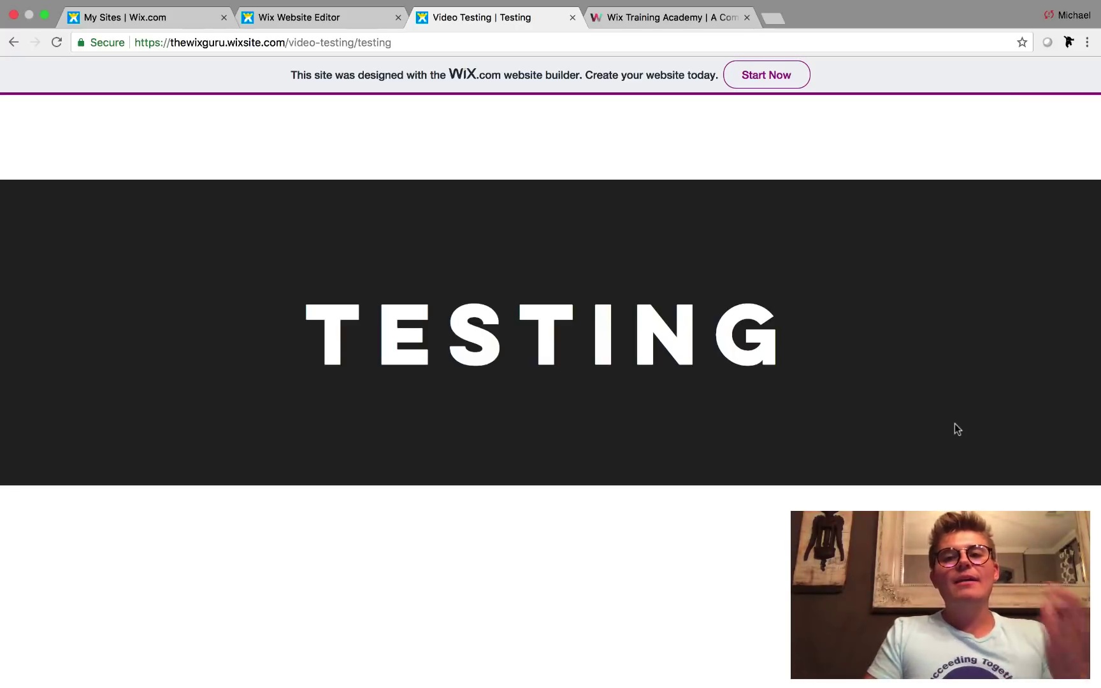
click(650, 24)
scroll(782, 414, down, 1)
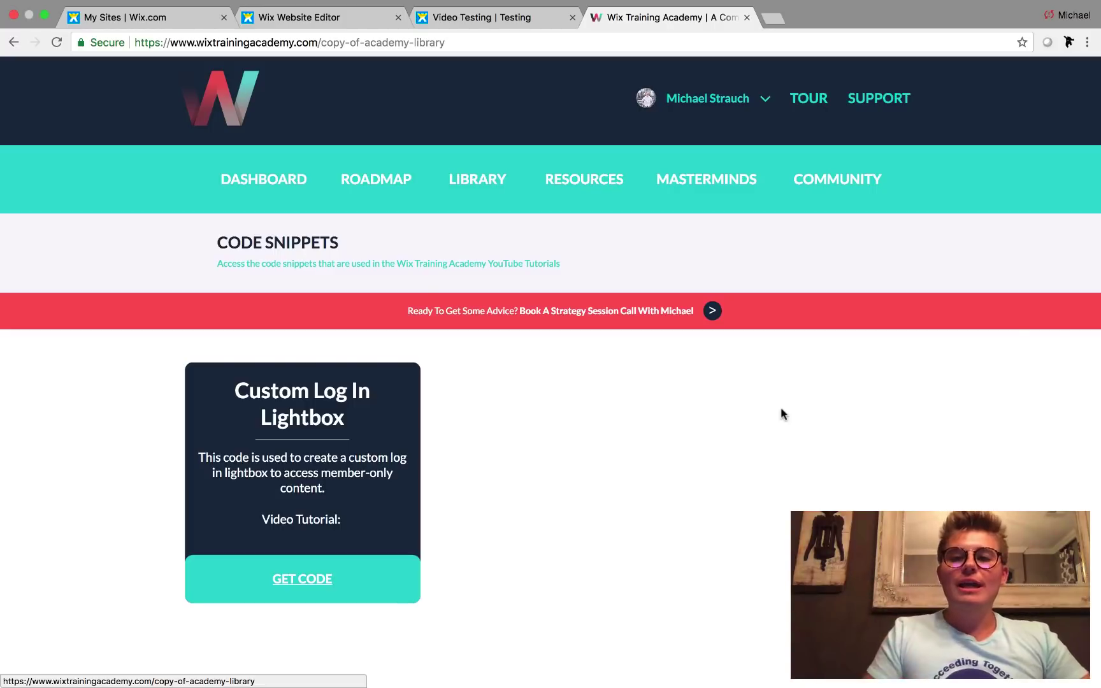
click(283, 181)
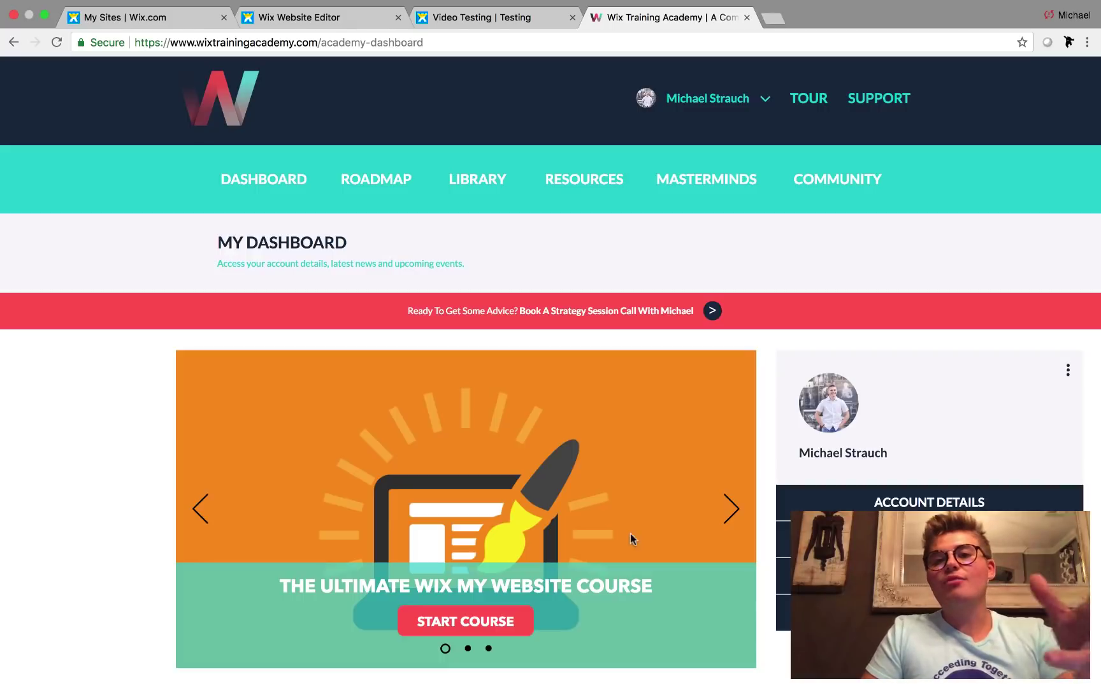
scroll(754, 593, down, 3)
click(941, 500)
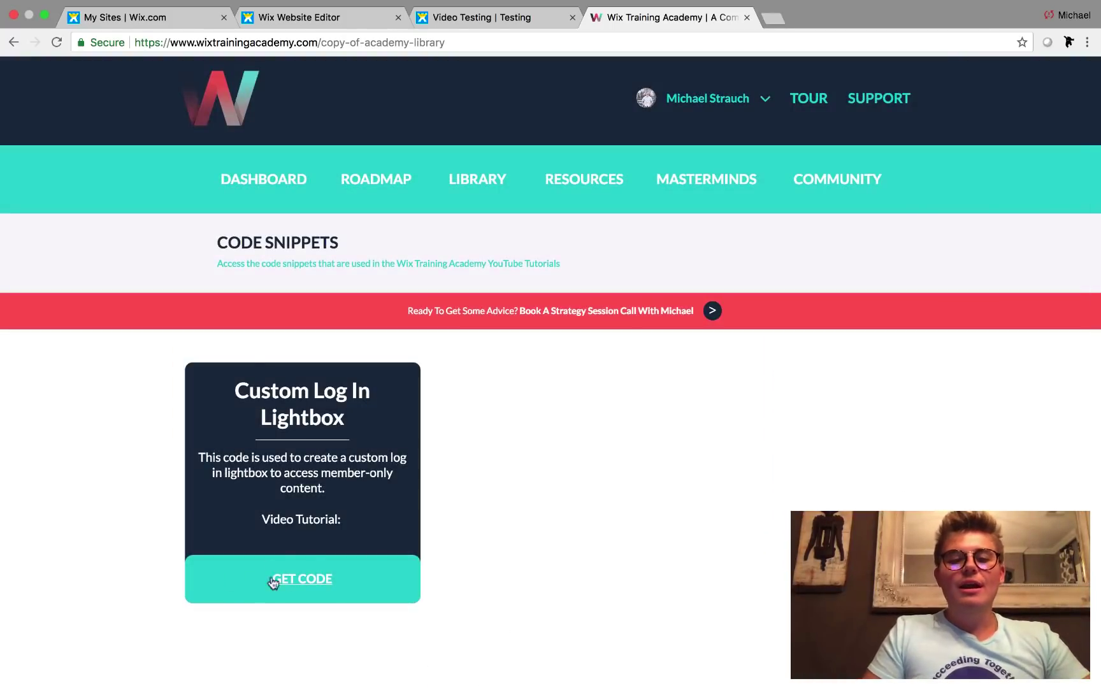
- View and close the Custom Log In Lightbox code, then exit Chrome full-screen mode
click(282, 581)
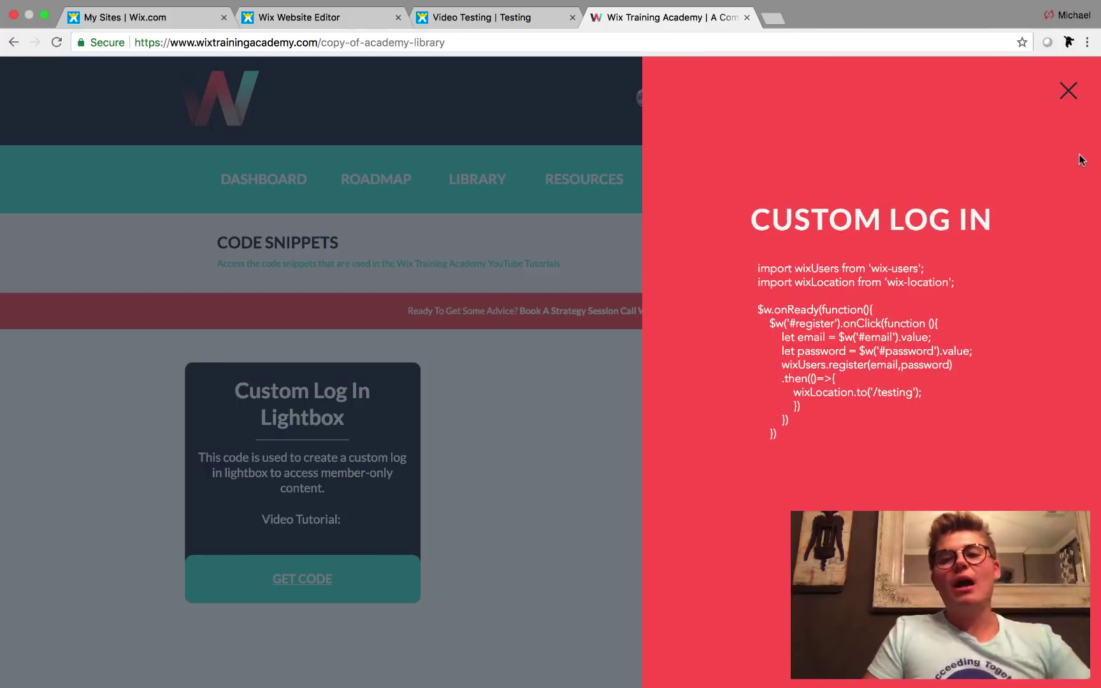
click(1068, 91)
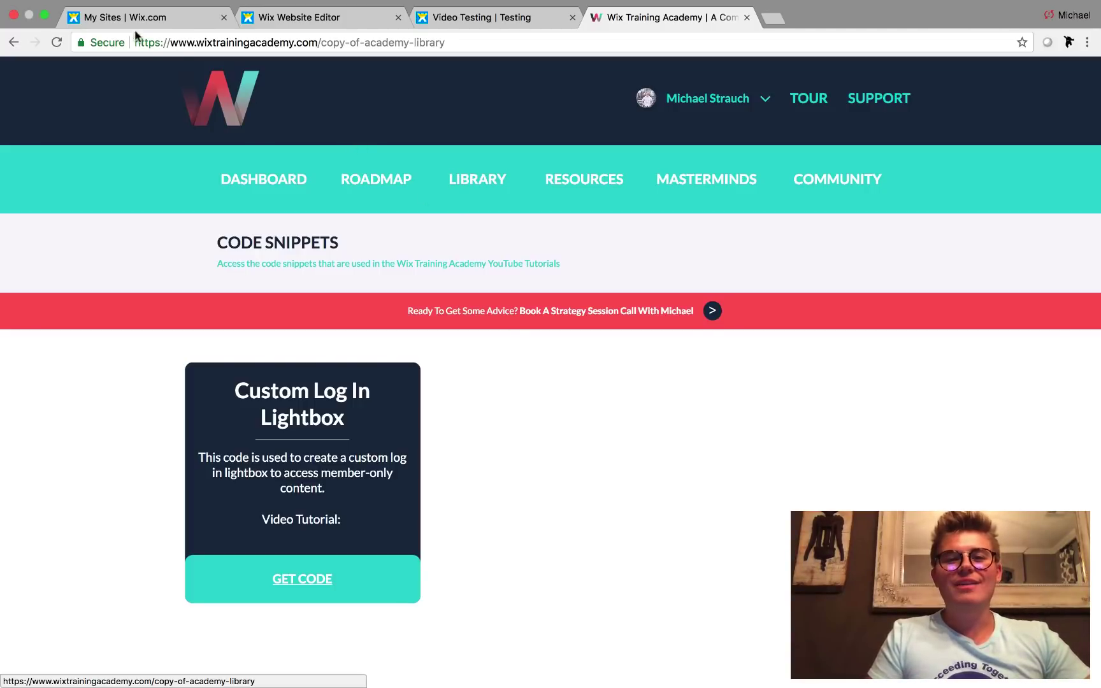
click(44, 14)
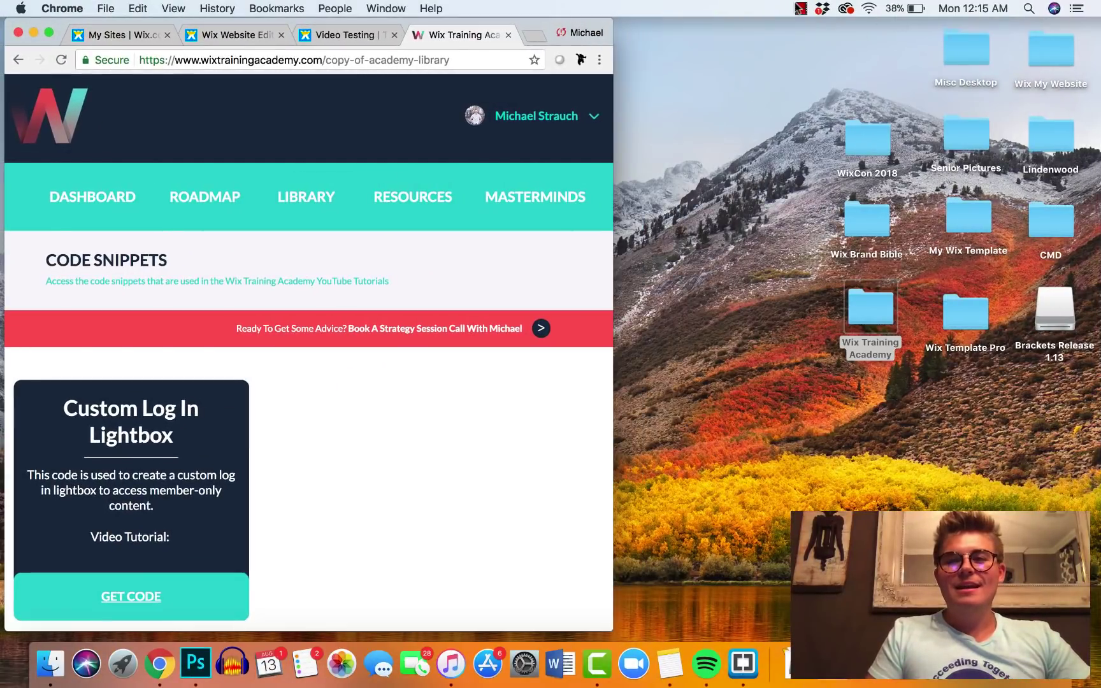